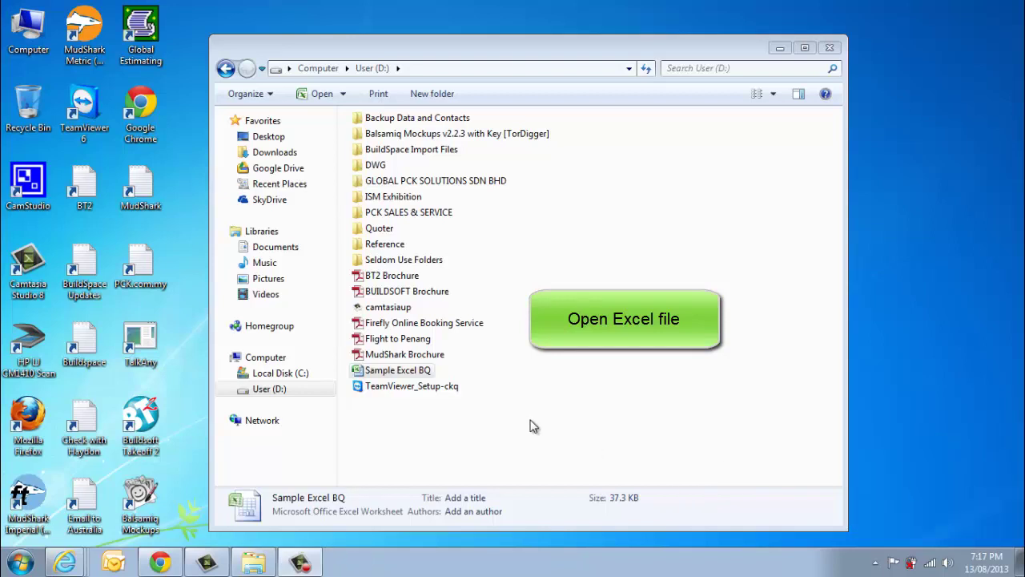
- Open Sample Excel BQ from the User (D:) drive so its Frame sheet shows in Excel
{"action": "double_click", "coordinate": [416, 375]}
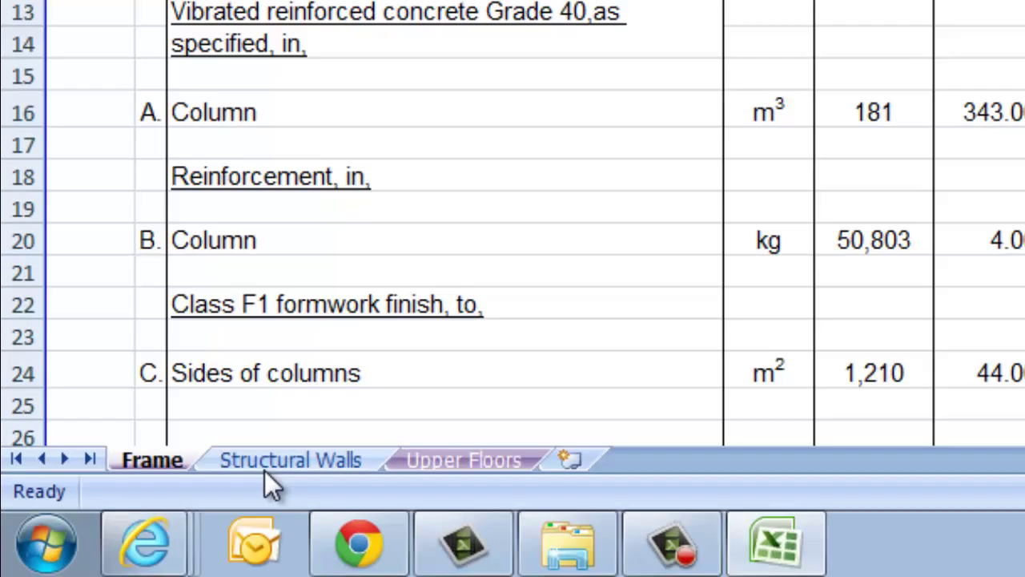
- Look through the Frame, Structural Walls and Upper Floors sheets, finishing at the top of Upper Floors
{"action": "left_click", "coordinate": [128, 524]}
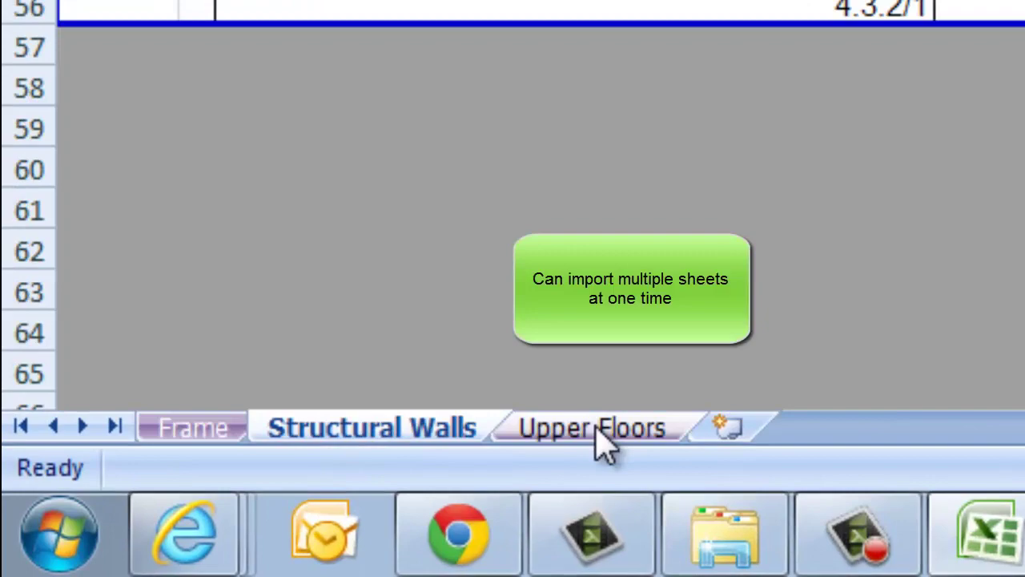
{"action": "left_click", "coordinate": [600, 438]}
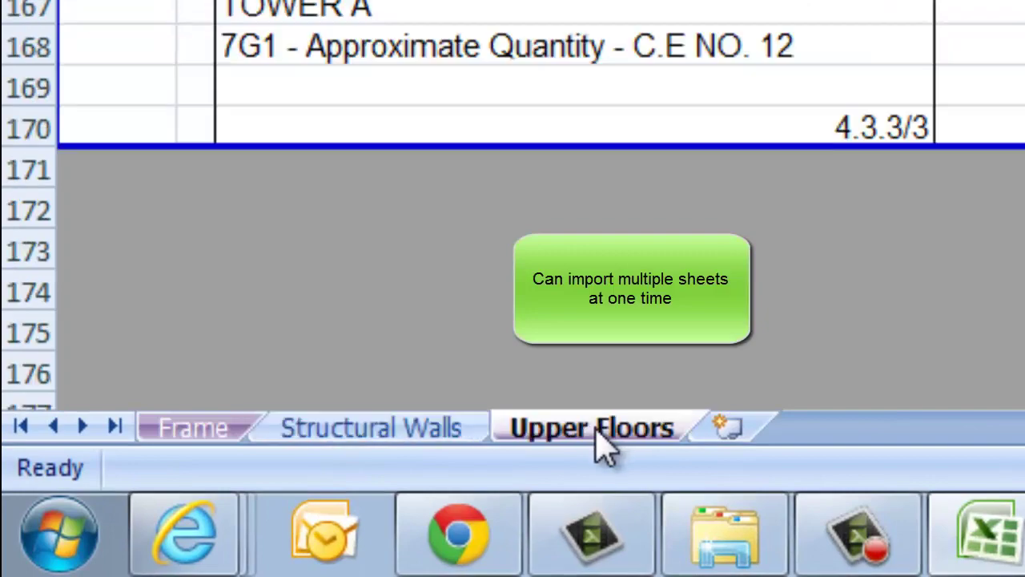
{"action": "left_click", "coordinate": [208, 439]}
{"action": "left_click", "coordinate": [369, 435]}
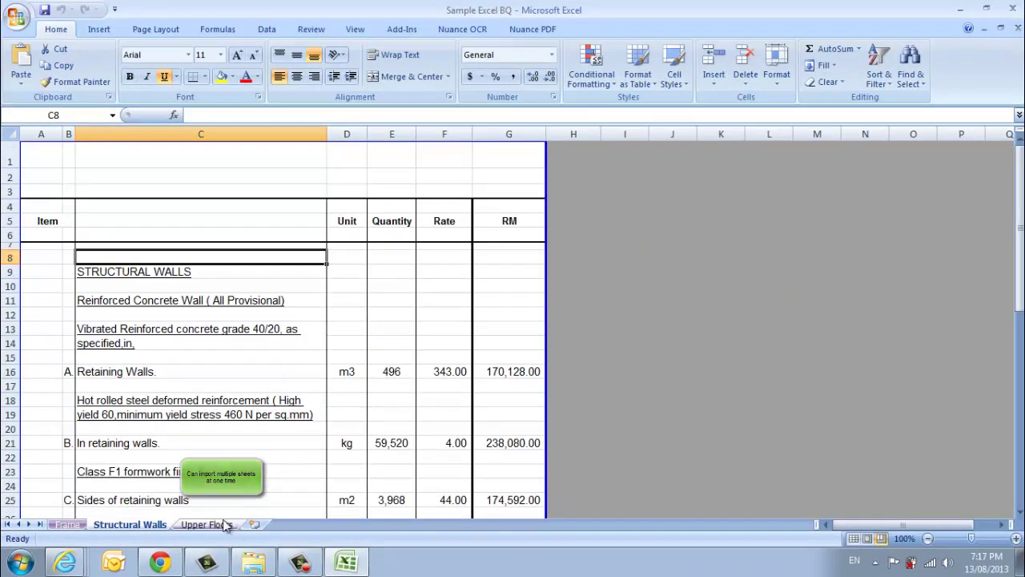
{"action": "left_click", "coordinate": [216, 524]}
{"action": "scroll", "coordinate": [253, 431], "scroll_direction": "up", "scroll_amount": 9}
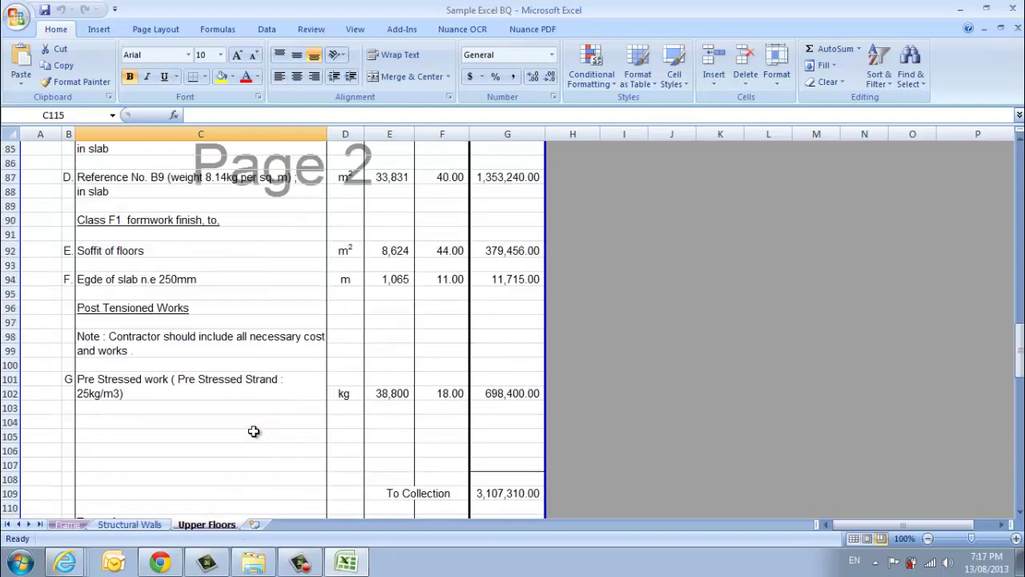
{"action": "scroll", "coordinate": [253, 431], "scroll_direction": "up", "scroll_amount": 10}
{"action": "scroll", "coordinate": [253, 431], "scroll_direction": "up", "scroll_amount": 10}
{"action": "scroll", "coordinate": [253, 431], "scroll_direction": "up", "scroll_amount": 7}
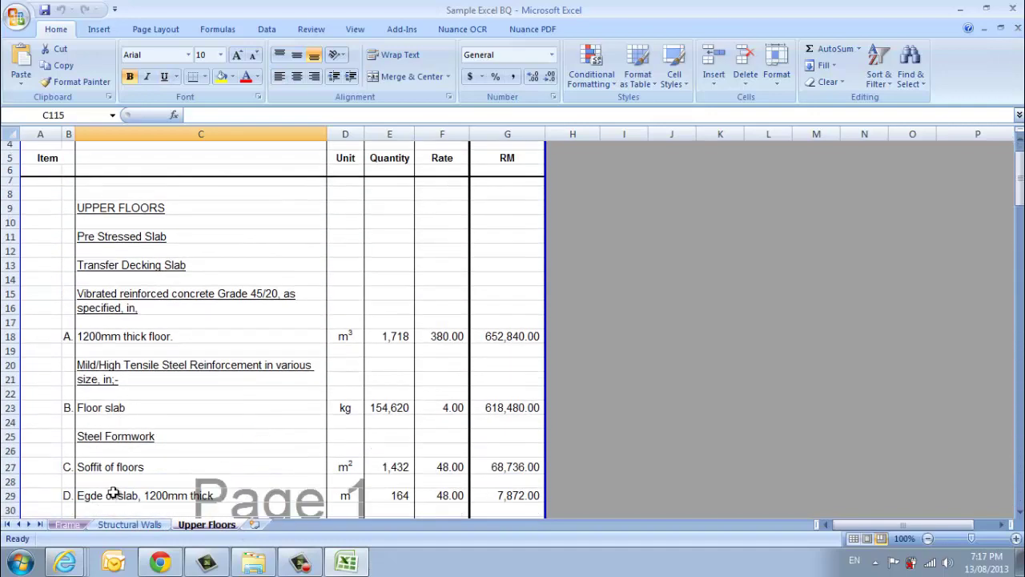
- On the Frame sheet, delete rows 1–8 so the FRAME heading starts the sheet
{"action": "left_click", "coordinate": [68, 524]}
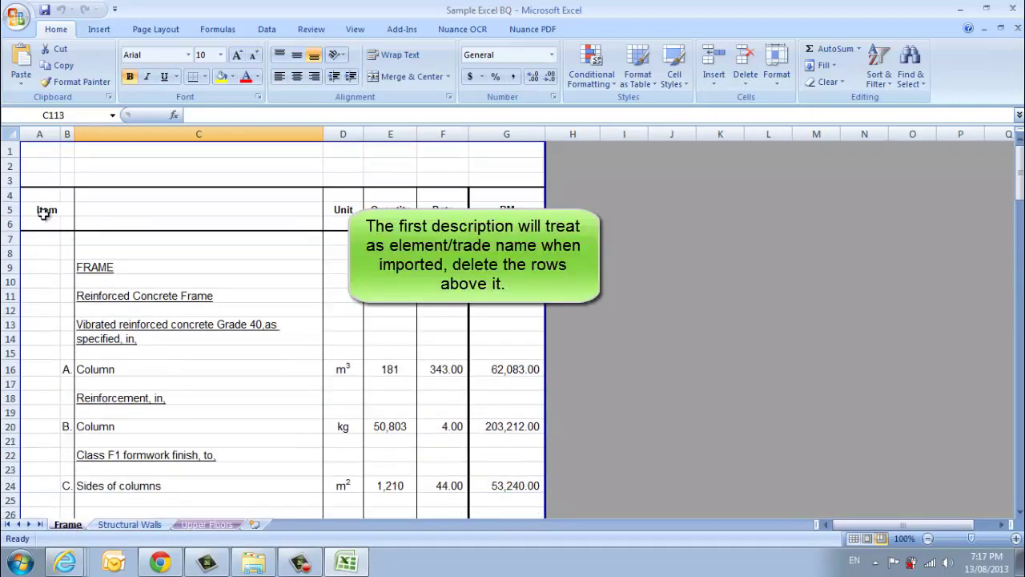
{"action": "left_click_drag", "start_coordinate": [12, 151], "coordinate": [12, 253]}
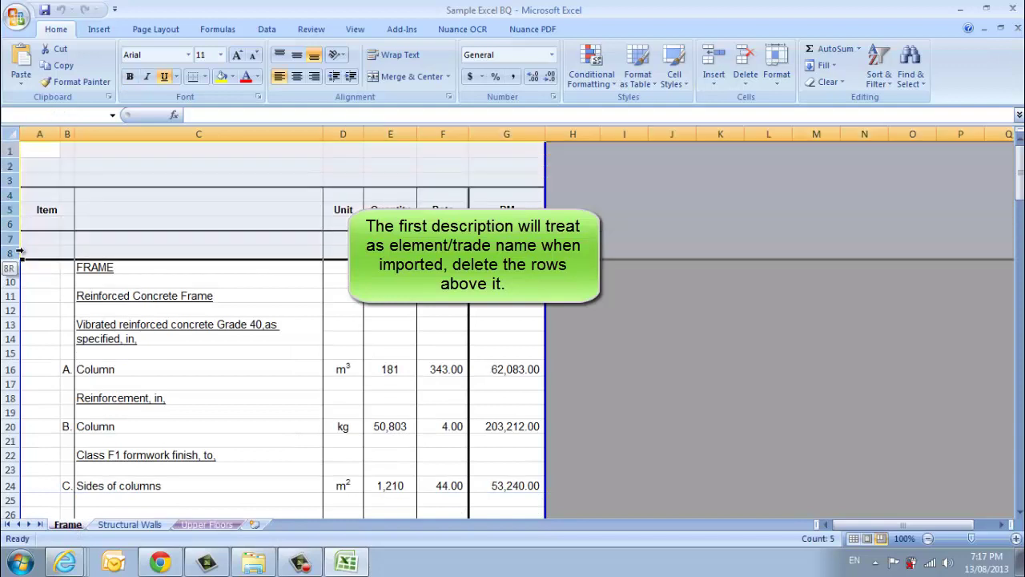
{"action": "right_click", "coordinate": [122, 231]}
{"action": "left_click", "coordinate": [160, 325]}
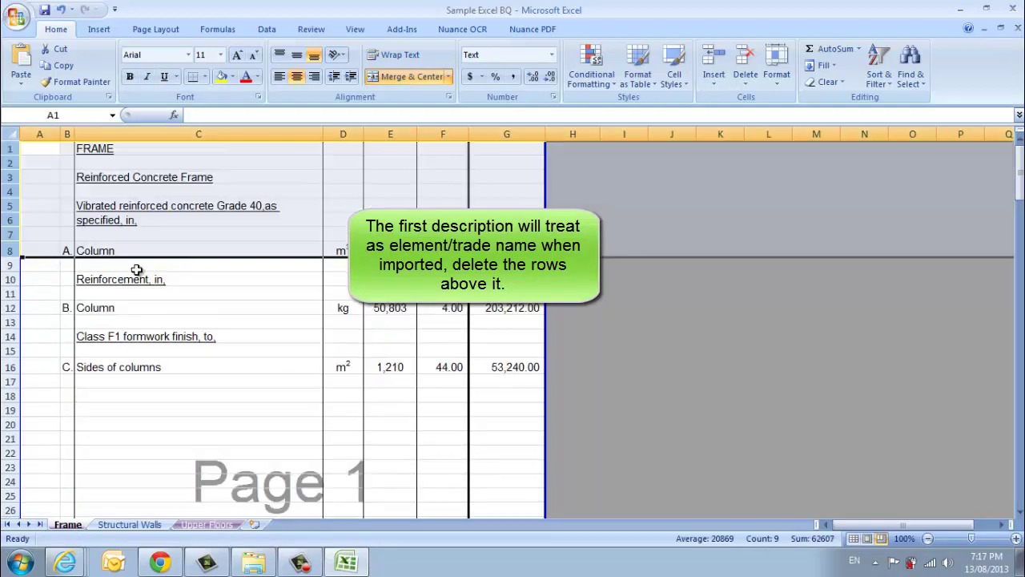
{"action": "left_click", "coordinate": [112, 192]}
{"action": "left_click", "coordinate": [105, 166]}
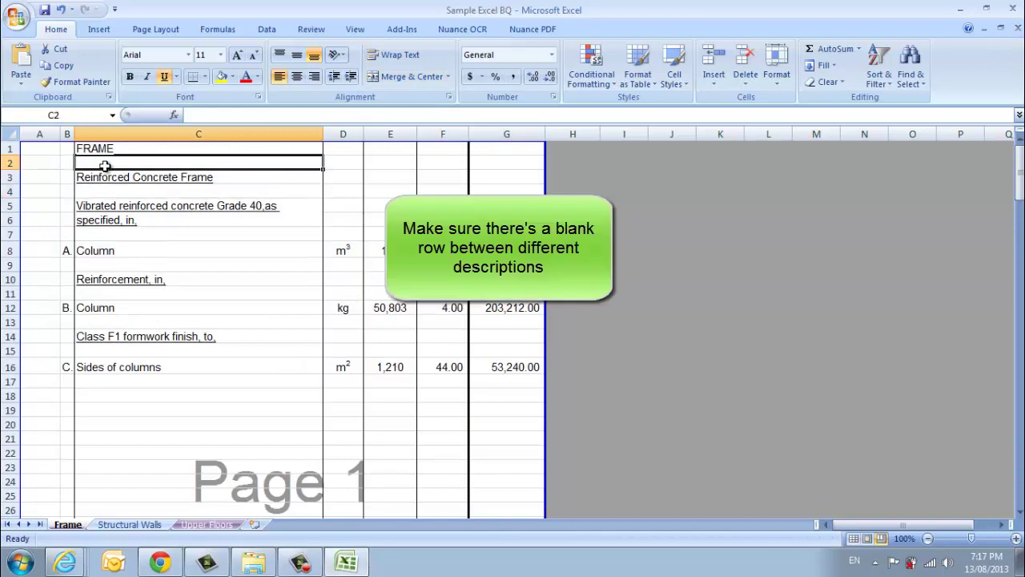
{"action": "left_click", "coordinate": [133, 268]}
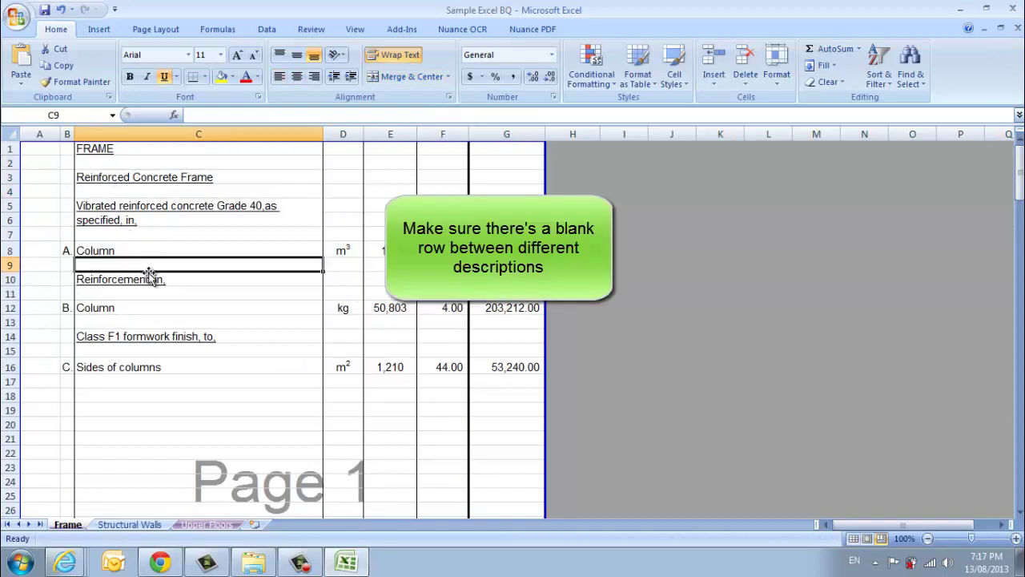
- Delete the first page total, footer and repeated header rows between the beam items
{"action": "scroll", "coordinate": [148, 271], "scroll_direction": "down", "scroll_amount": 2}
{"action": "scroll", "coordinate": [149, 274], "scroll_direction": "down", "scroll_amount": 2}
{"action": "scroll", "coordinate": [151, 274], "scroll_direction": "down", "scroll_amount": 8}
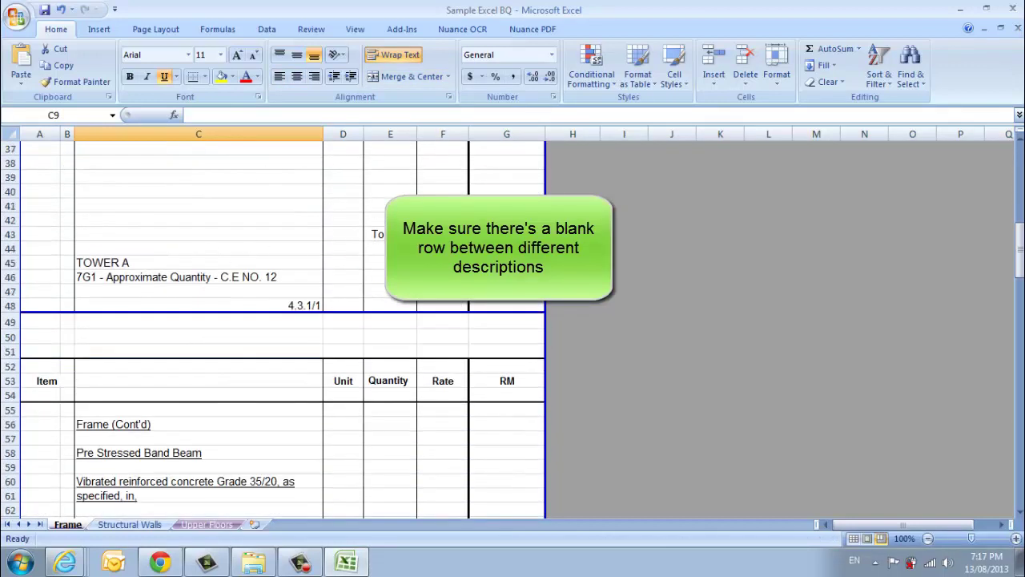
{"action": "left_click", "coordinate": [195, 191]}
{"action": "left_click_drag", "start_coordinate": [9, 192], "coordinate": [4, 426]}
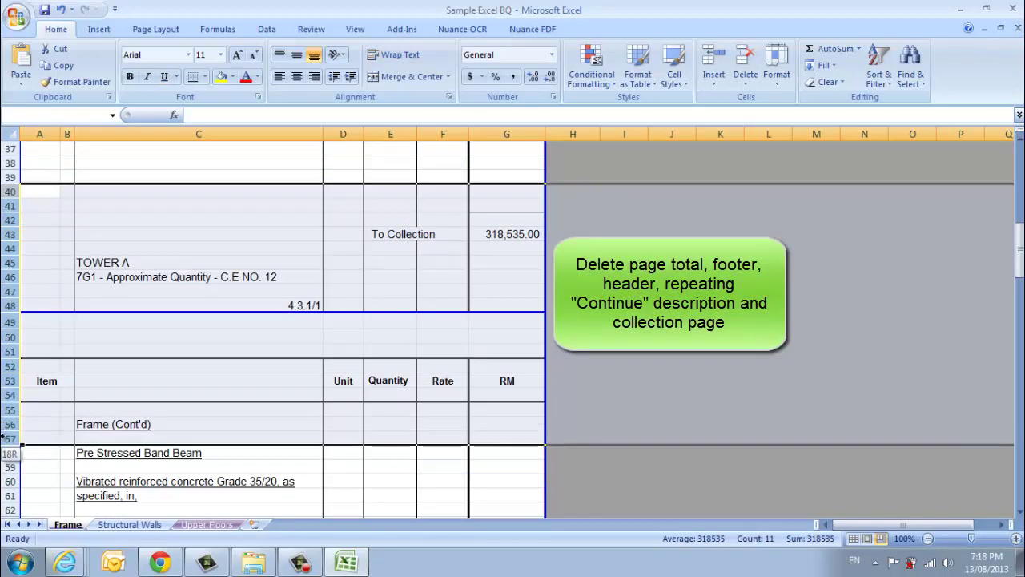
{"action": "right_click", "coordinate": [173, 341]}
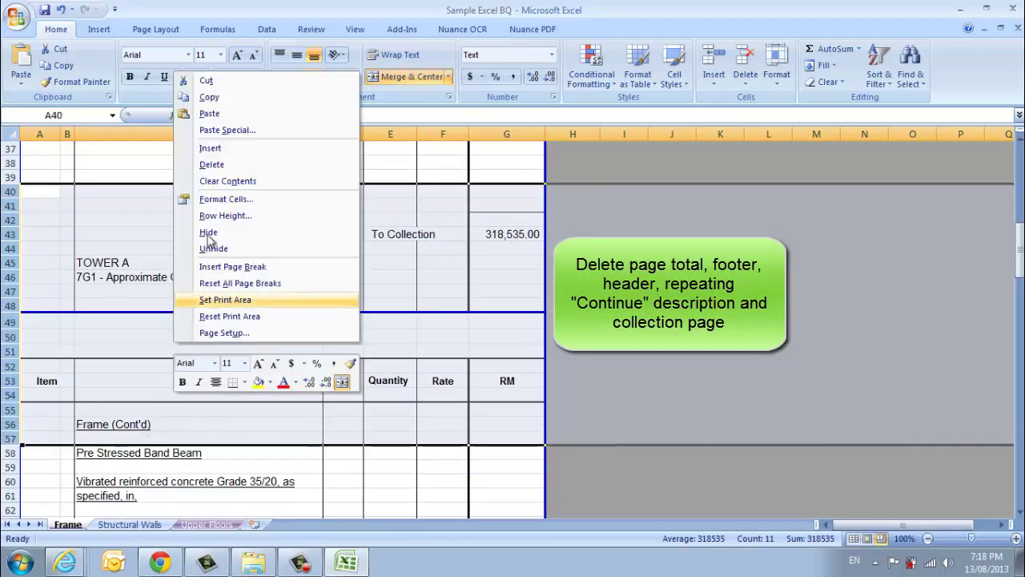
{"action": "left_click", "coordinate": [223, 167]}
{"action": "left_click", "coordinate": [202, 281]}
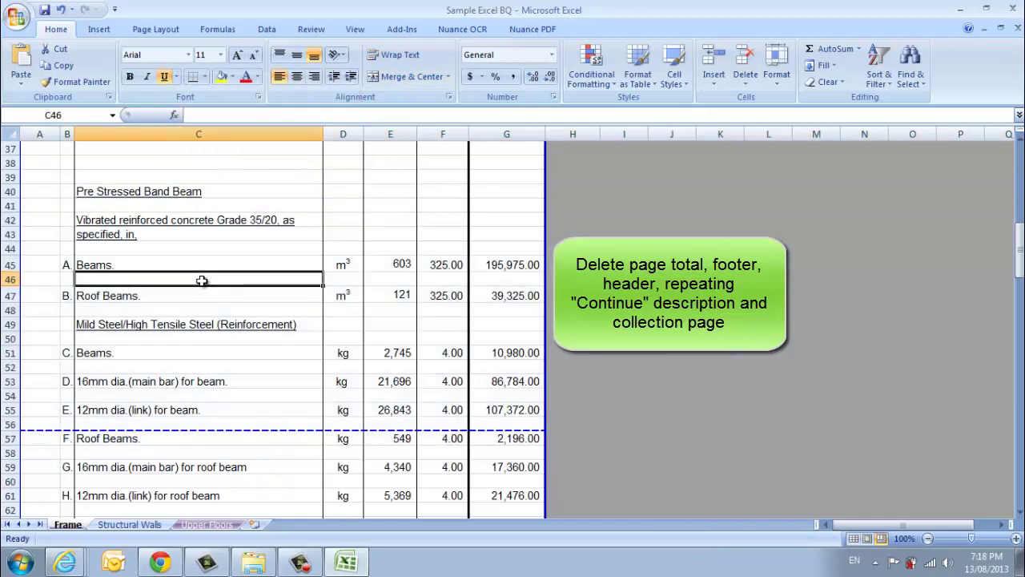
- Delete the second page's total and collection rows from the Frame sheet
{"action": "scroll", "coordinate": [201, 280], "scroll_direction": "down", "scroll_amount": 2}
{"action": "scroll", "coordinate": [202, 281], "scroll_direction": "down", "scroll_amount": 4}
{"action": "scroll", "coordinate": [202, 281], "scroll_direction": "down", "scroll_amount": 5}
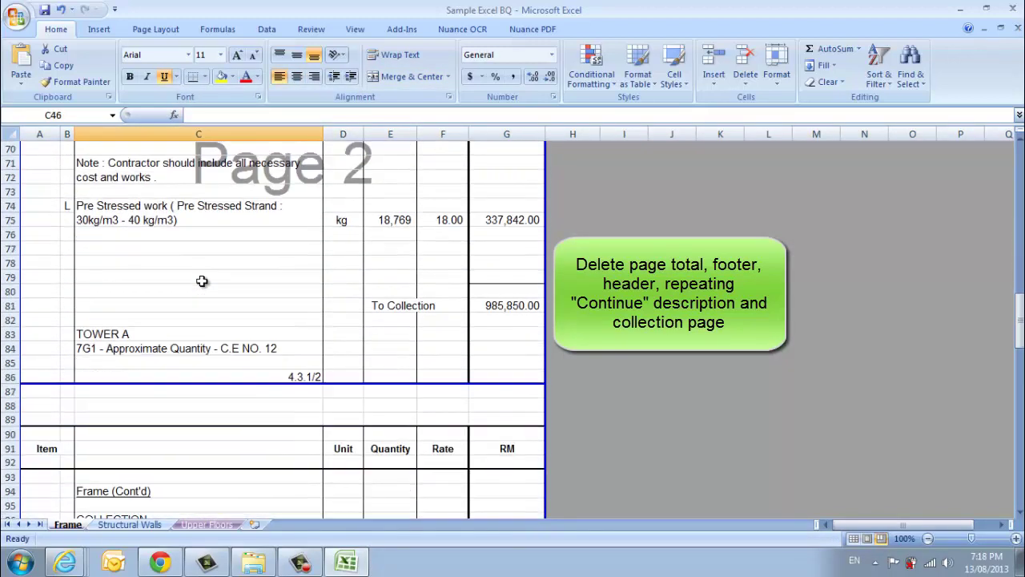
{"action": "left_click", "coordinate": [171, 296]}
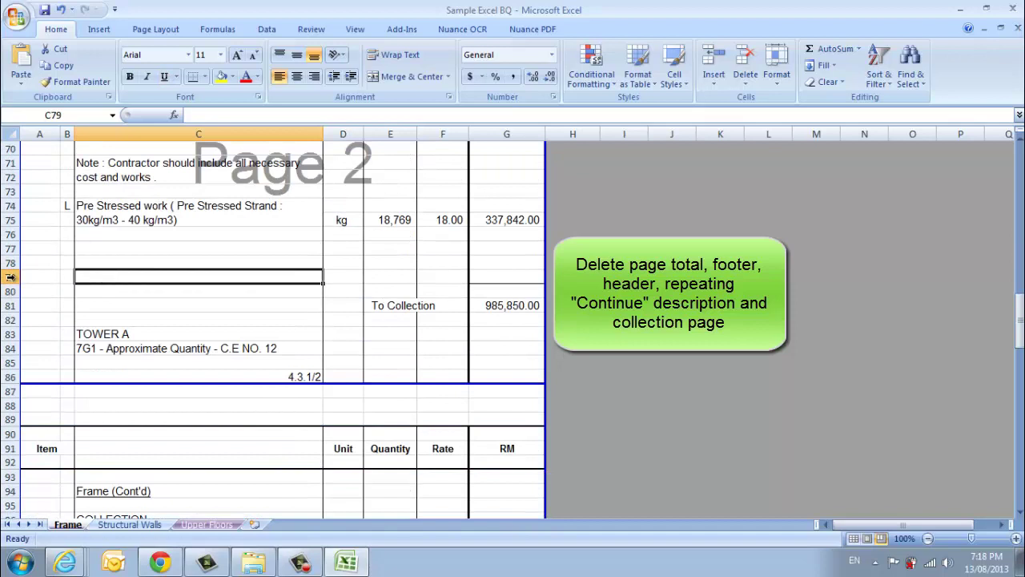
{"action": "mouse_move", "coordinate": [9, 276]}
{"action": "left_mouse_down"}
{"action": "mouse_move", "coordinate": [33, 525]}
{"action": "mouse_move", "coordinate": [72, 346]}
{"action": "mouse_move", "coordinate": [47, 538]}
{"action": "left_mouse_up"}
{"action": "right_click", "coordinate": [188, 270]}
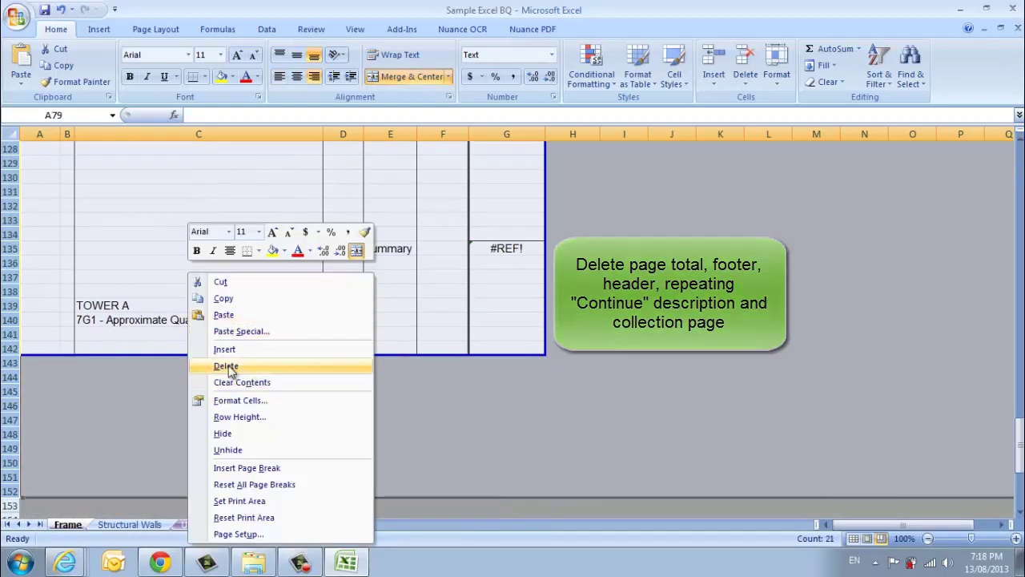
{"action": "left_click", "coordinate": [226, 366]}
- On the Structural Walls sheet, delete heading rows 1–8 above STRUCTURAL WALLS
{"action": "left_click", "coordinate": [129, 527]}
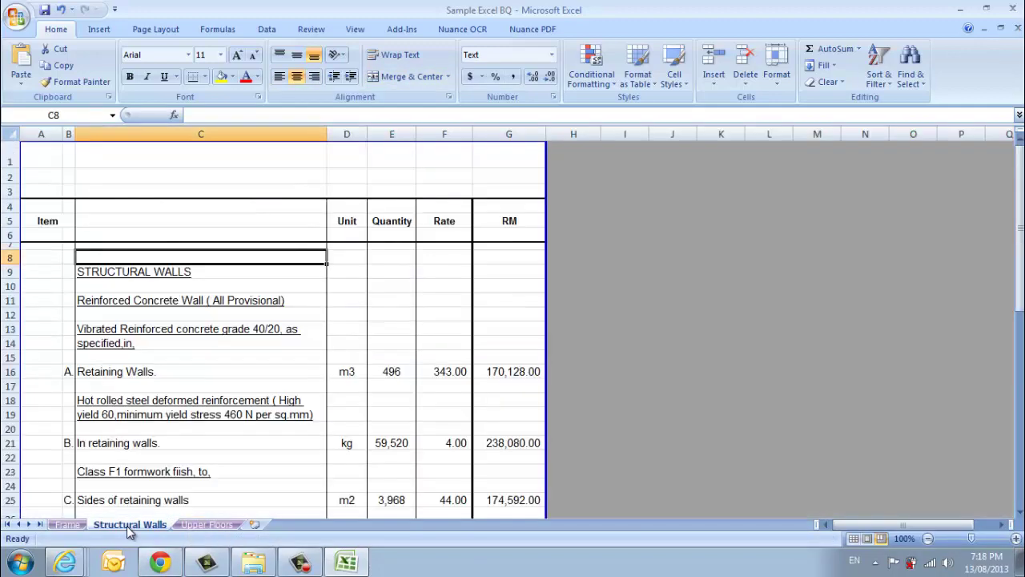
{"action": "left_click_drag", "start_coordinate": [9, 161], "coordinate": [9, 257]}
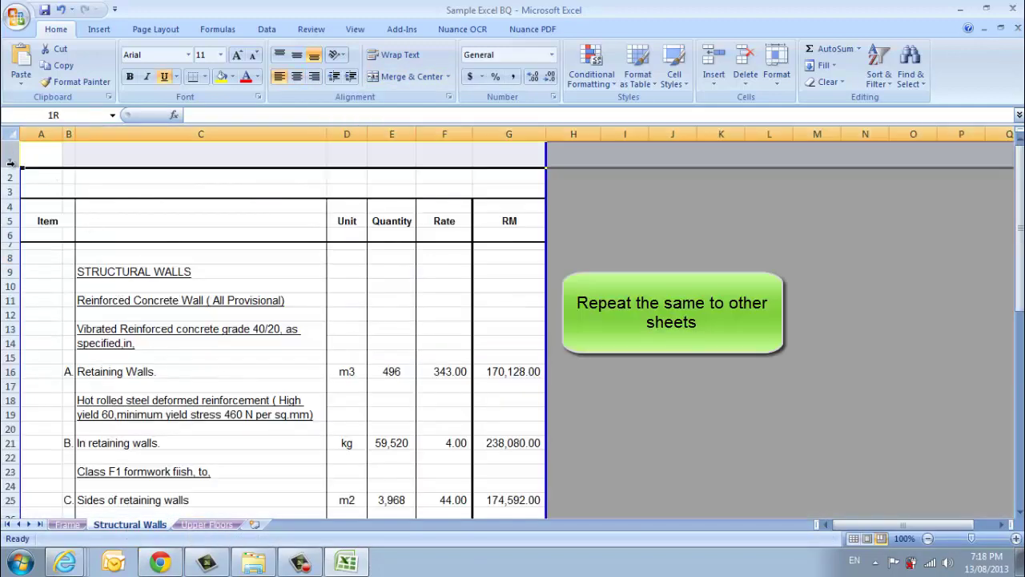
{"action": "right_click", "coordinate": [120, 251]}
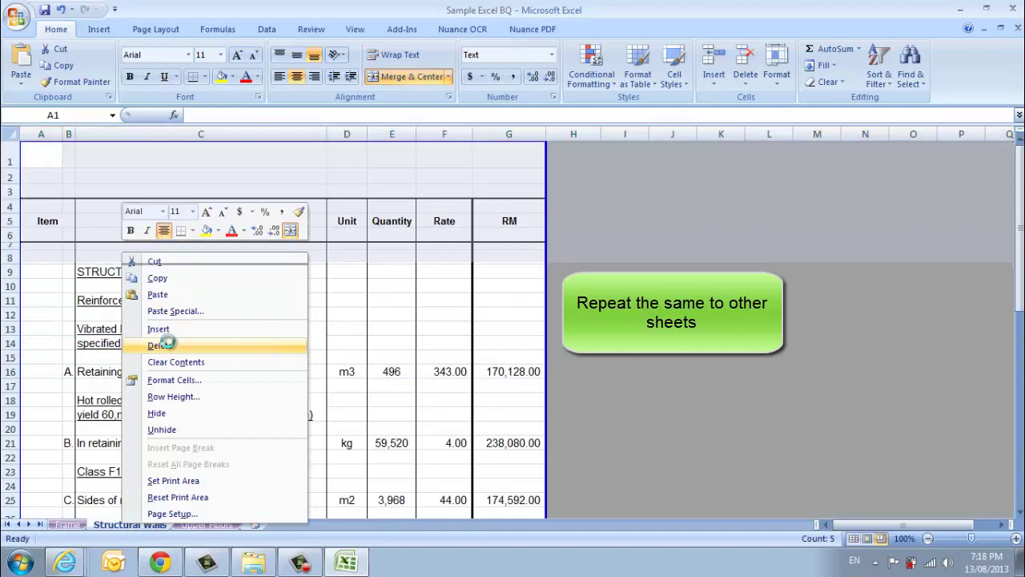
{"action": "left_click", "coordinate": [265, 346]}
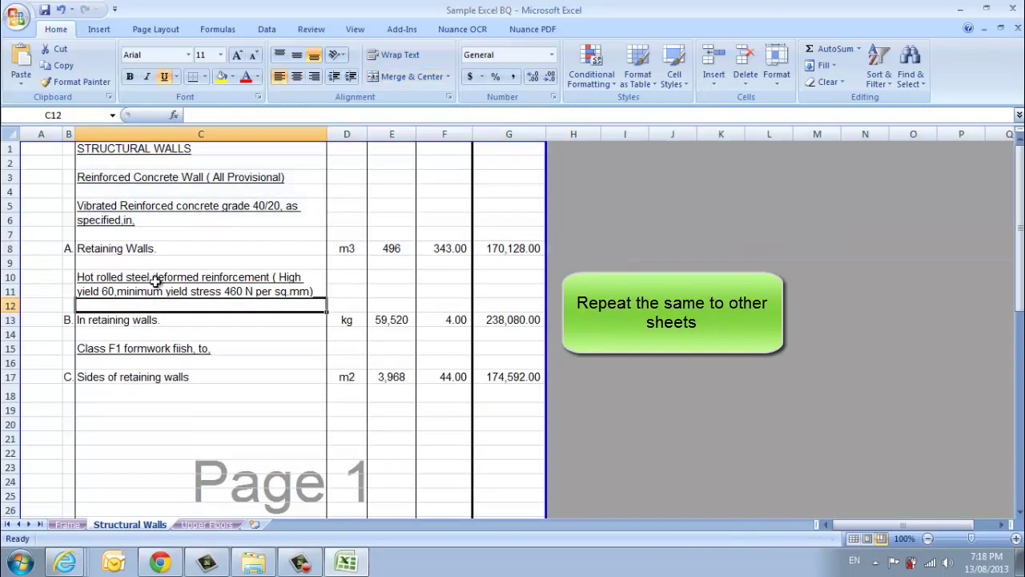
- Delete the To Summary and footer rows, then select heading rows 1–8 on Upper Floors
{"action": "scroll", "coordinate": [169, 296], "scroll_direction": "down", "scroll_amount": 4}
{"action": "scroll", "coordinate": [179, 305], "scroll_direction": "down", "scroll_amount": 4}
{"action": "left_click", "coordinate": [175, 304]}
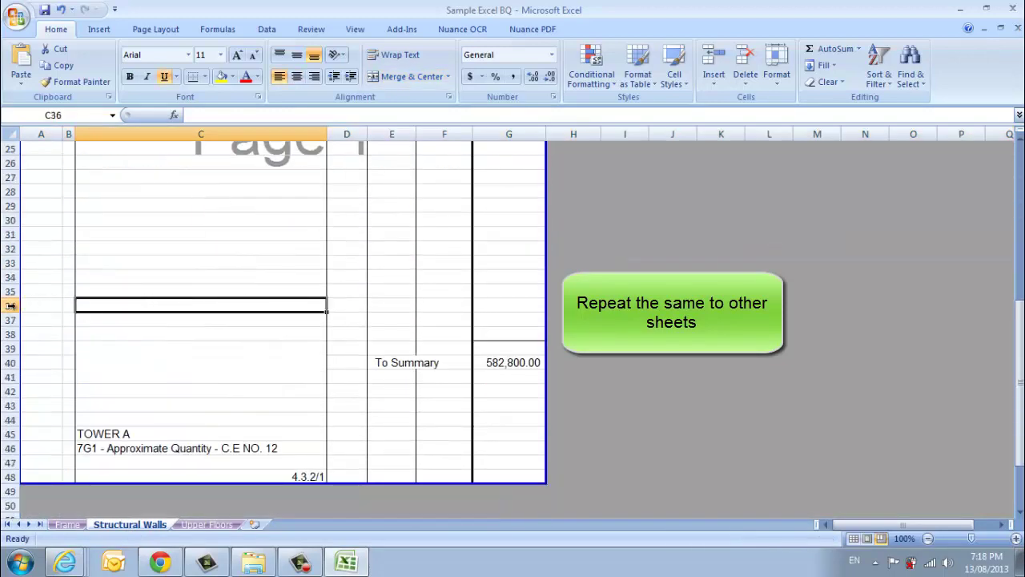
{"action": "left_click_drag", "start_coordinate": [9, 305], "coordinate": [9, 476]}
{"action": "right_click", "coordinate": [143, 423]}
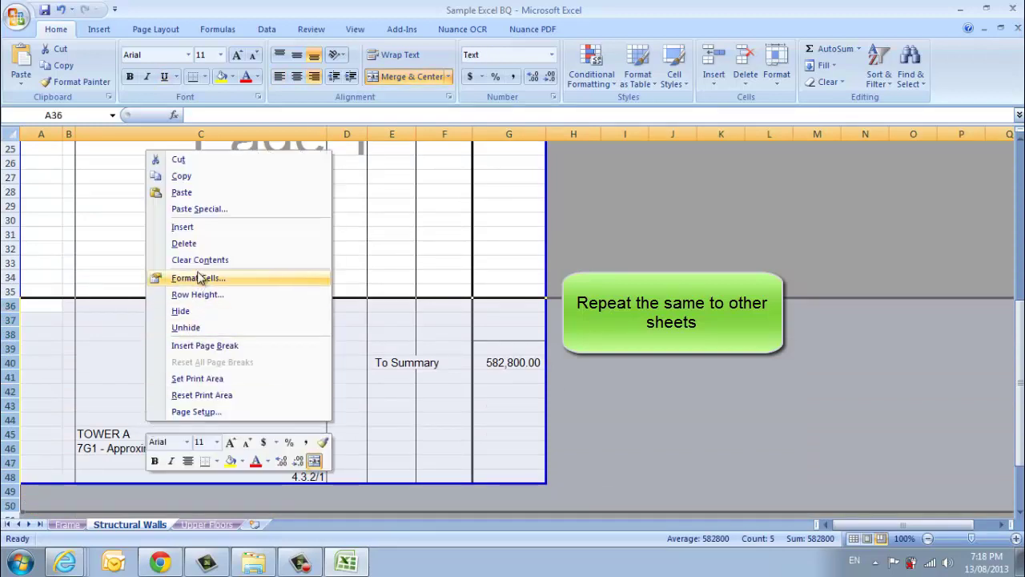
{"action": "left_click", "coordinate": [188, 243]}
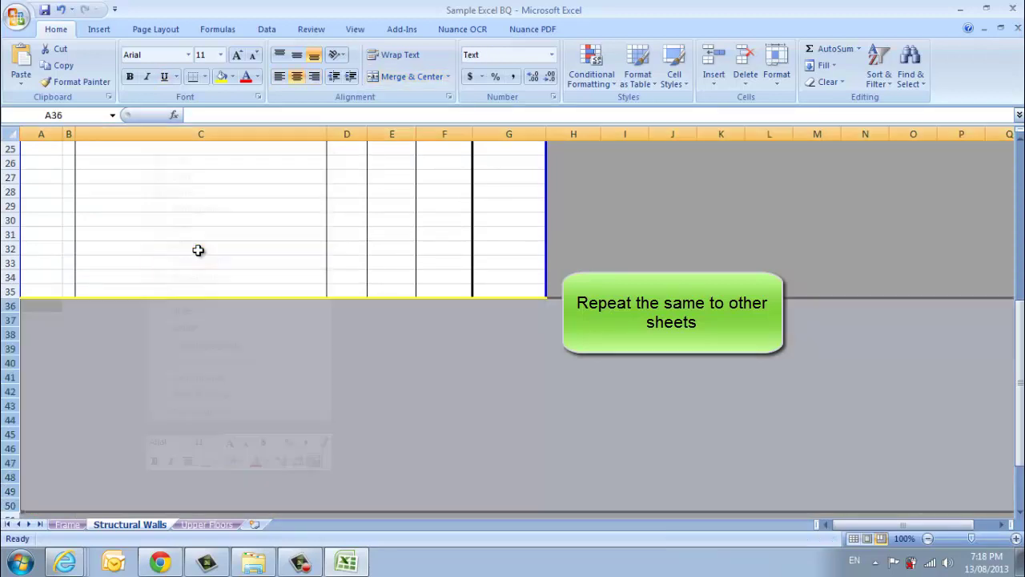
{"action": "left_click", "coordinate": [215, 525]}
{"action": "left_click_drag", "start_coordinate": [10, 152], "coordinate": [11, 239]}
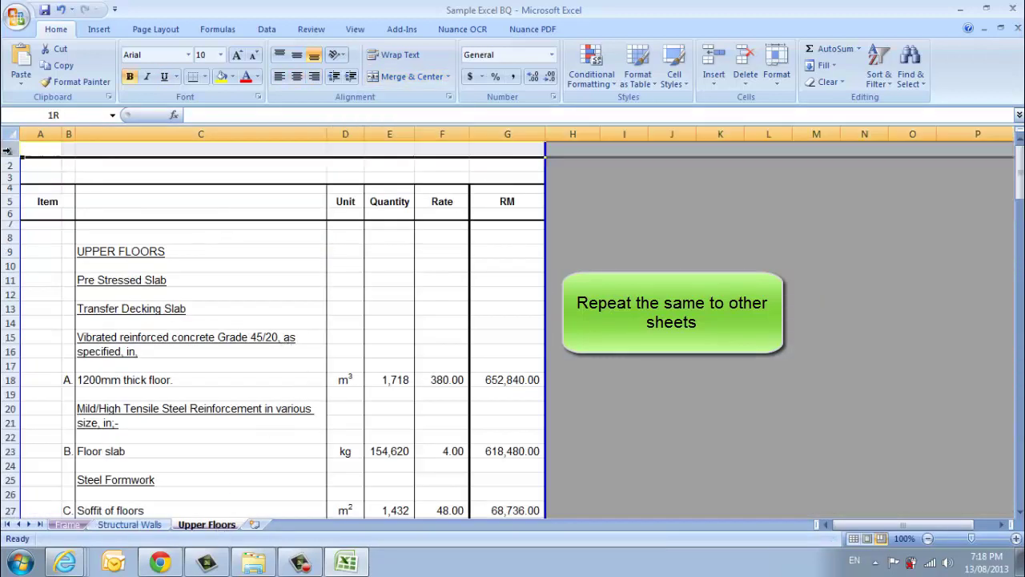
- Delete the selected heading rows above UPPER FLOORS
{"action": "right_click", "coordinate": [119, 204]}
{"action": "left_click", "coordinate": [166, 306]}
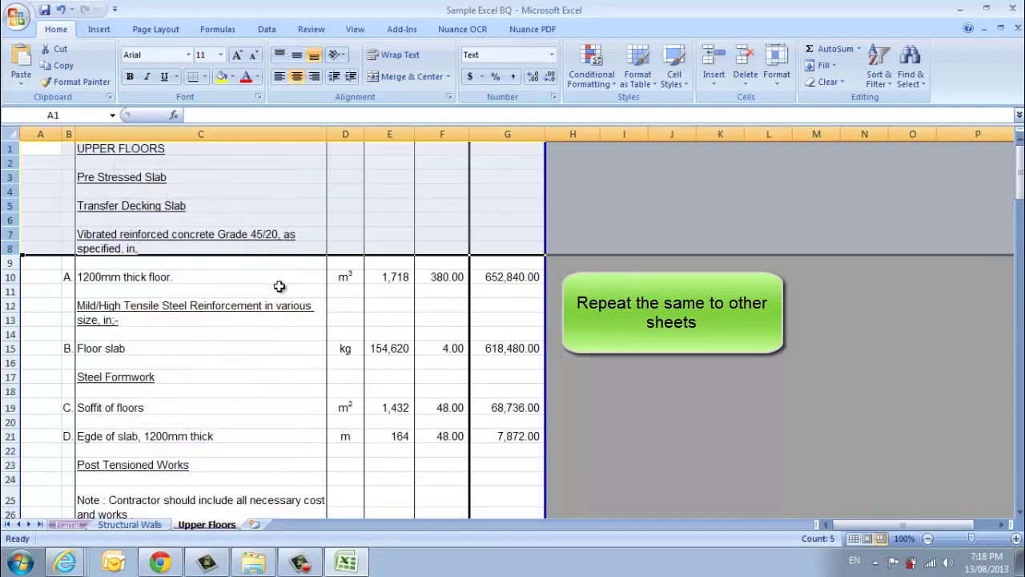
{"action": "left_click", "coordinate": [219, 305]}
- Delete the To Collection, footer and repeated header rows in the middle of Upper Floors
{"action": "scroll", "coordinate": [217, 302], "scroll_direction": "down", "scroll_amount": 4}
{"action": "scroll", "coordinate": [217, 302], "scroll_direction": "down", "scroll_amount": 4}
{"action": "scroll", "coordinate": [217, 301], "scroll_direction": "down", "scroll_amount": 4}
{"action": "left_click", "coordinate": [194, 219]}
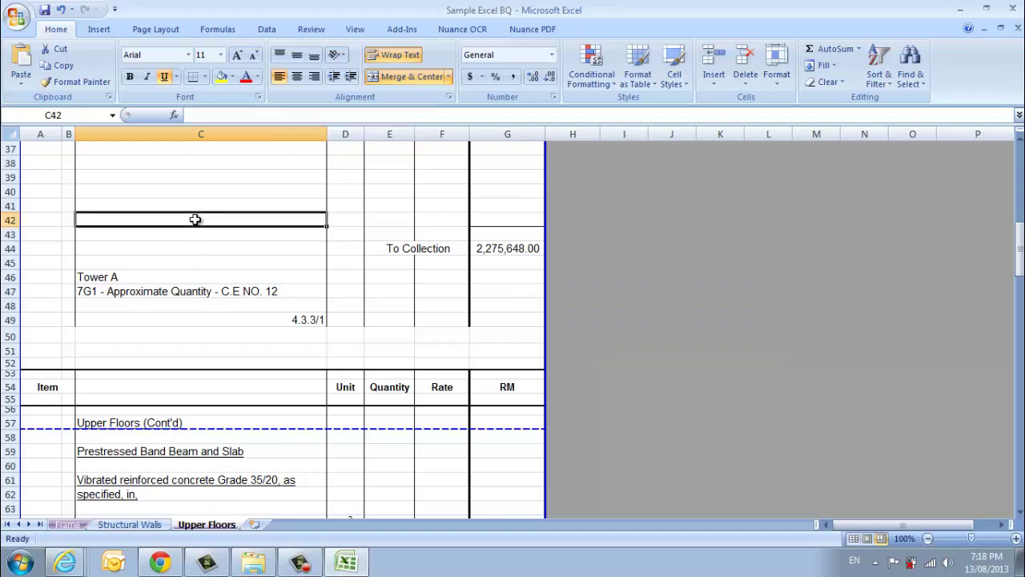
{"action": "left_click_drag", "start_coordinate": [9, 219], "coordinate": [23, 440]}
{"action": "right_click", "coordinate": [112, 383]}
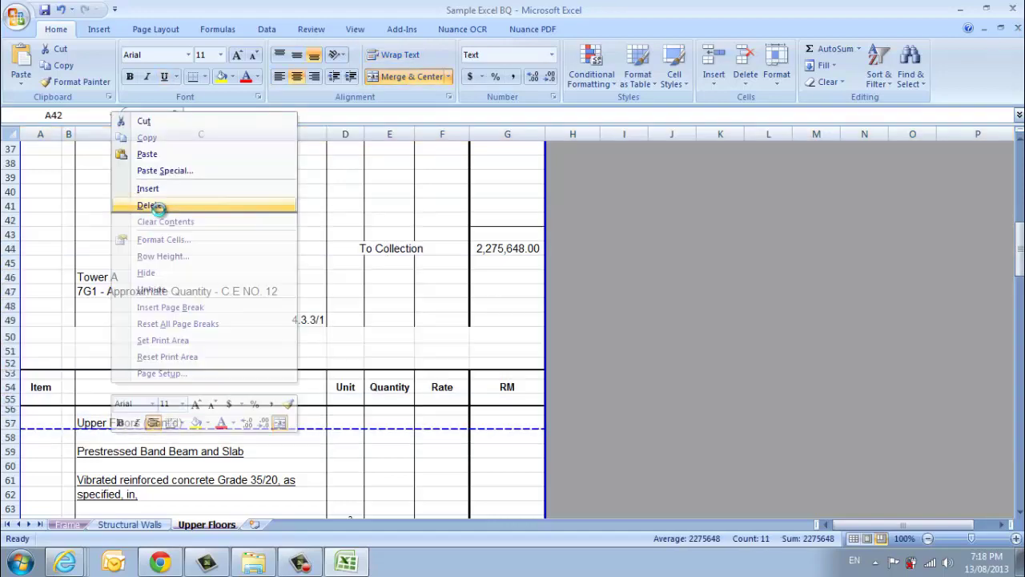
{"action": "left_click", "coordinate": [157, 206]}
{"action": "left_click", "coordinate": [185, 275]}
- Delete the collection and summary rows from row 81 downward, below the last Upper Floors item
{"action": "scroll", "coordinate": [186, 277], "scroll_direction": "down", "scroll_amount": 1}
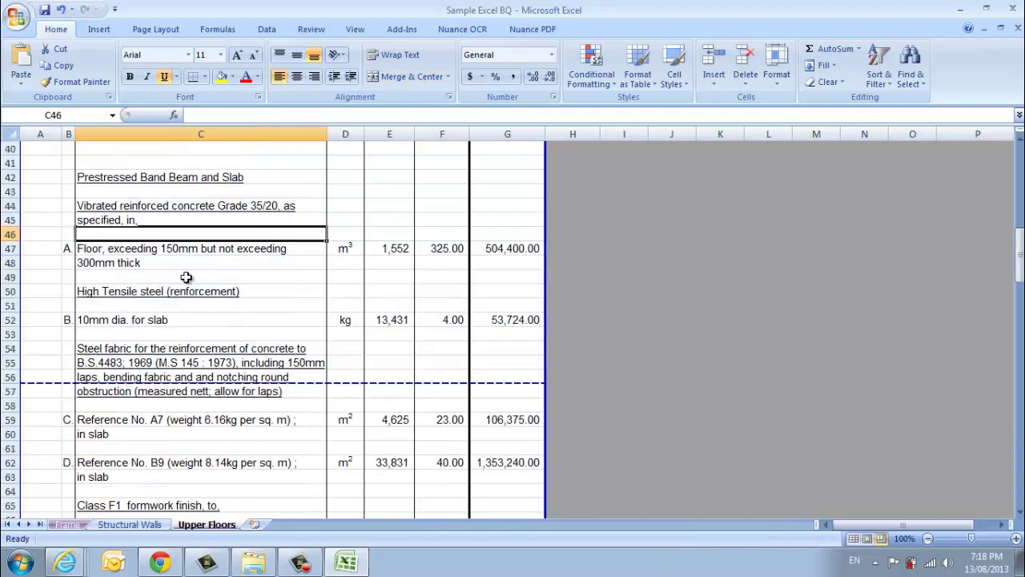
{"action": "scroll", "coordinate": [186, 277], "scroll_direction": "down", "scroll_amount": 3}
{"action": "scroll", "coordinate": [185, 277], "scroll_direction": "down", "scroll_amount": 4}
{"action": "scroll", "coordinate": [185, 277], "scroll_direction": "down", "scroll_amount": 2}
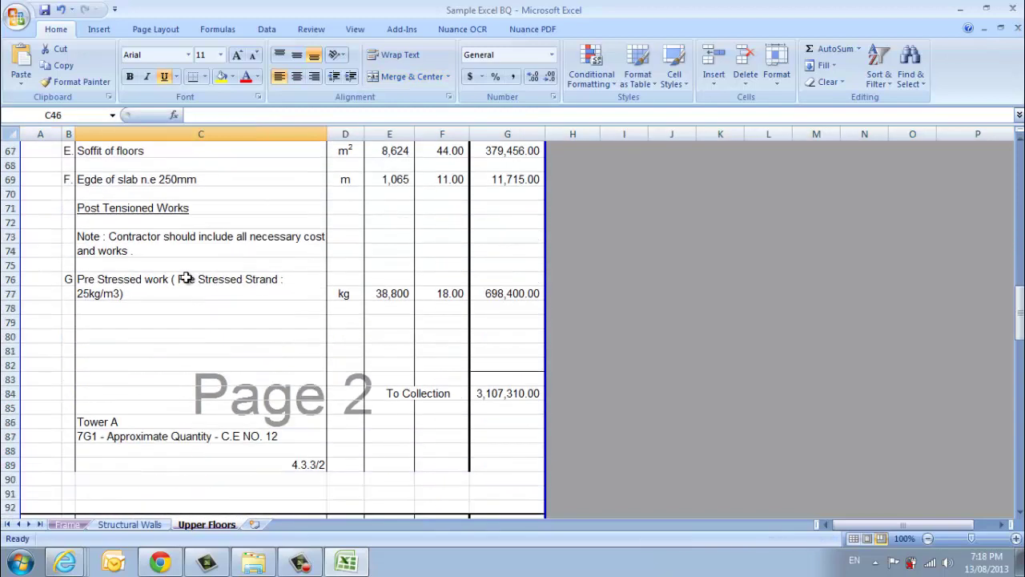
{"action": "scroll", "coordinate": [188, 277], "scroll_direction": "down", "scroll_amount": 1}
{"action": "scroll", "coordinate": [187, 277], "scroll_direction": "down", "scroll_amount": 1}
{"action": "left_click", "coordinate": [160, 262]}
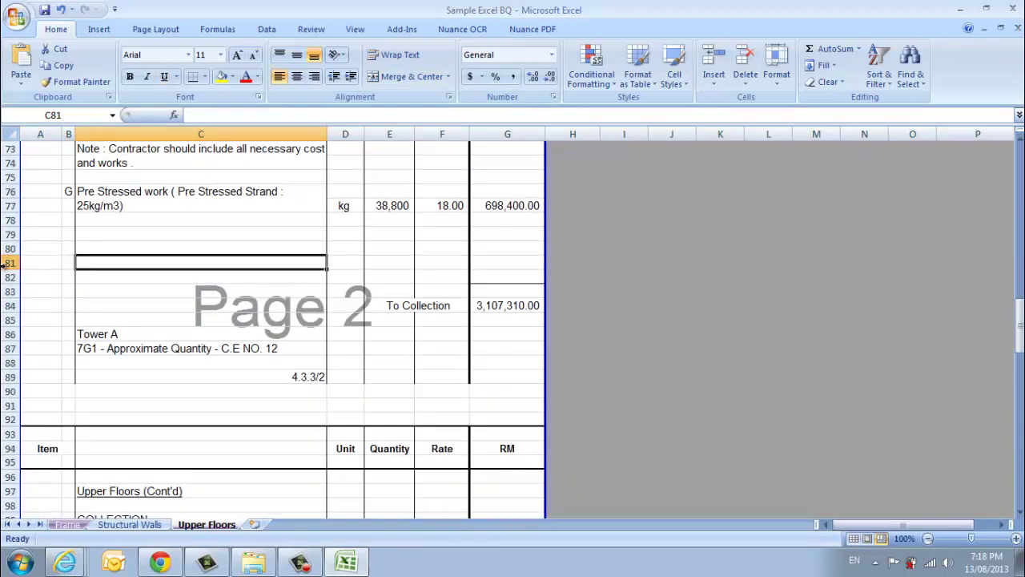
{"action": "left_click_drag", "start_coordinate": [9, 263], "coordinate": [8, 503]}
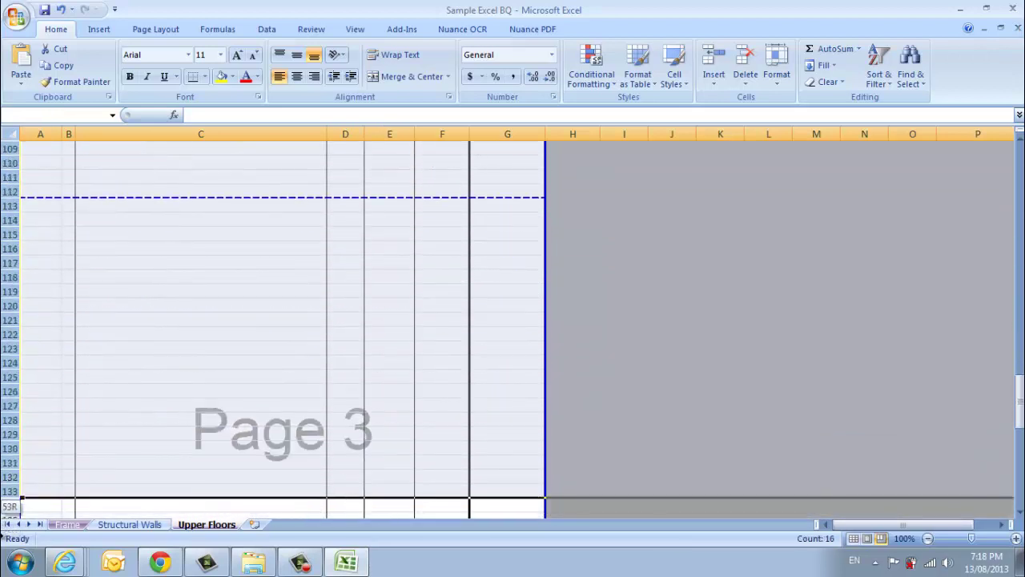
{"action": "left_click_drag", "start_coordinate": [8, 503], "coordinate": [190, 320]}
{"action": "right_click", "coordinate": [190, 320]}
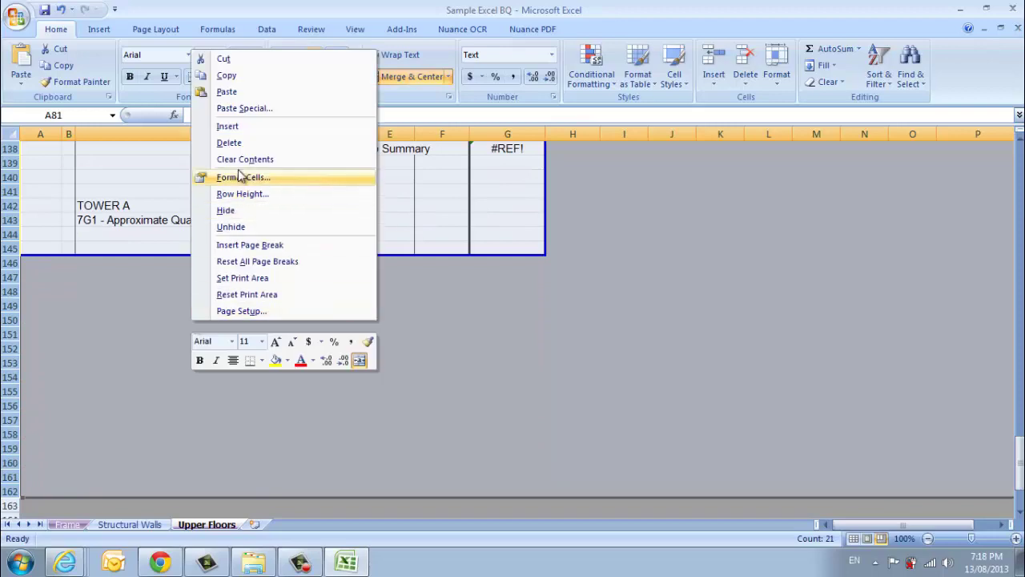
{"action": "left_click", "coordinate": [238, 141]}
{"action": "scroll", "coordinate": [306, 281], "scroll_direction": "up", "scroll_amount": 8}
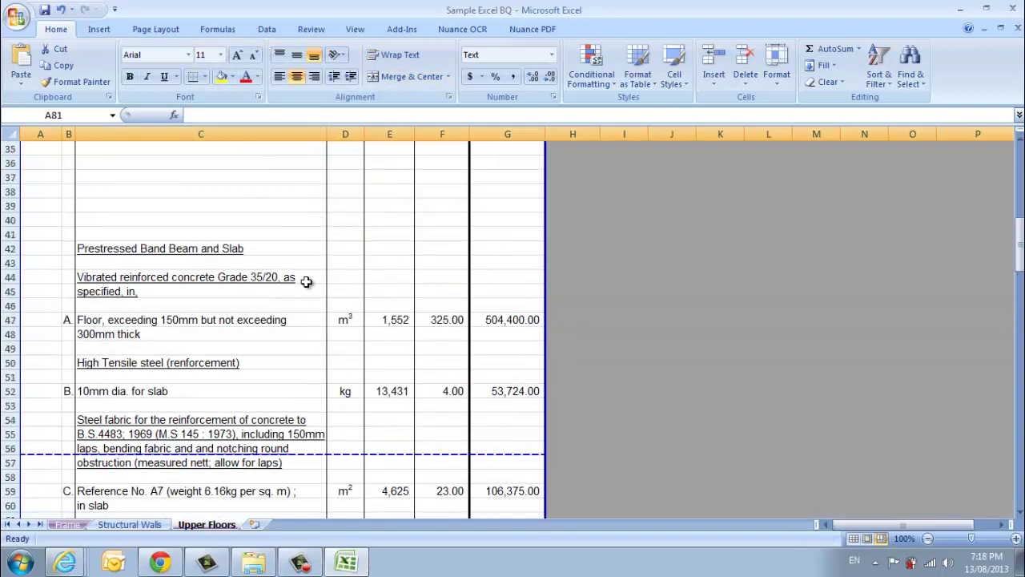
{"action": "scroll", "coordinate": [306, 281], "scroll_direction": "up", "scroll_amount": 12}
{"action": "scroll", "coordinate": [306, 281], "scroll_direction": "up", "scroll_amount": 1}
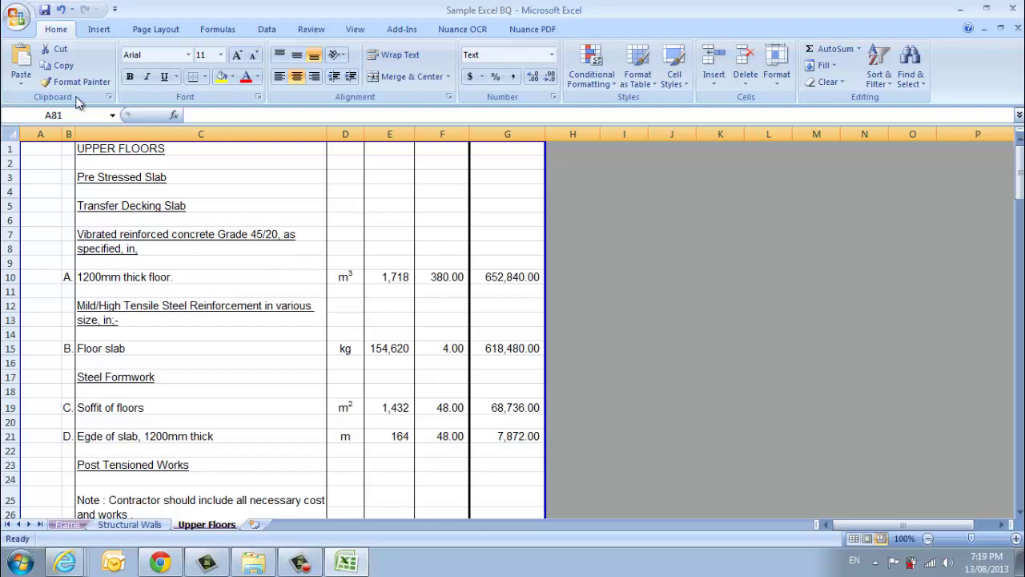
- Save the trimmed Sample Excel BQ workbook, minimise Excel and clear the Explorer window away
{"action": "left_click", "coordinate": [45, 10]}
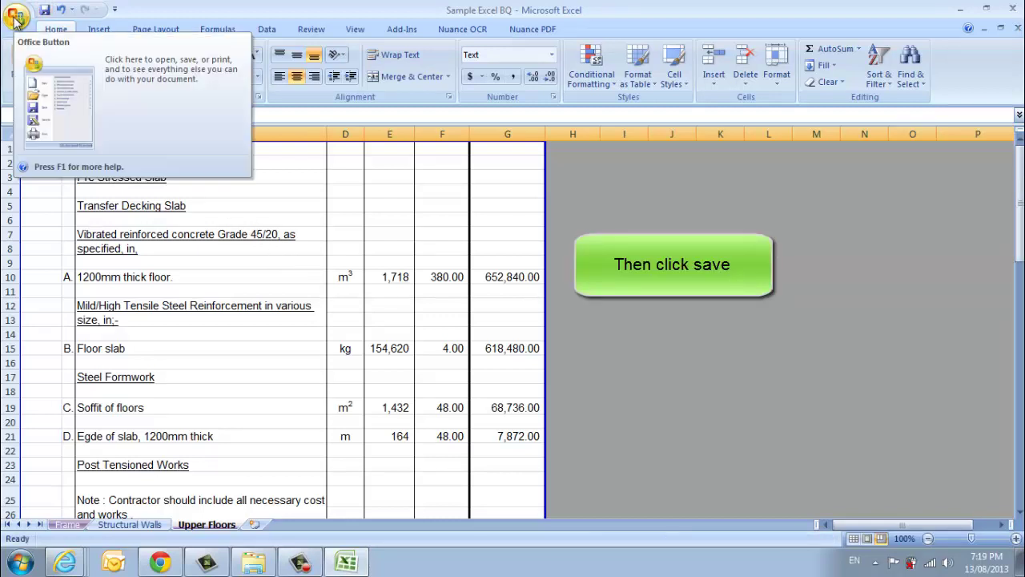
{"action": "left_click", "coordinate": [964, 10]}
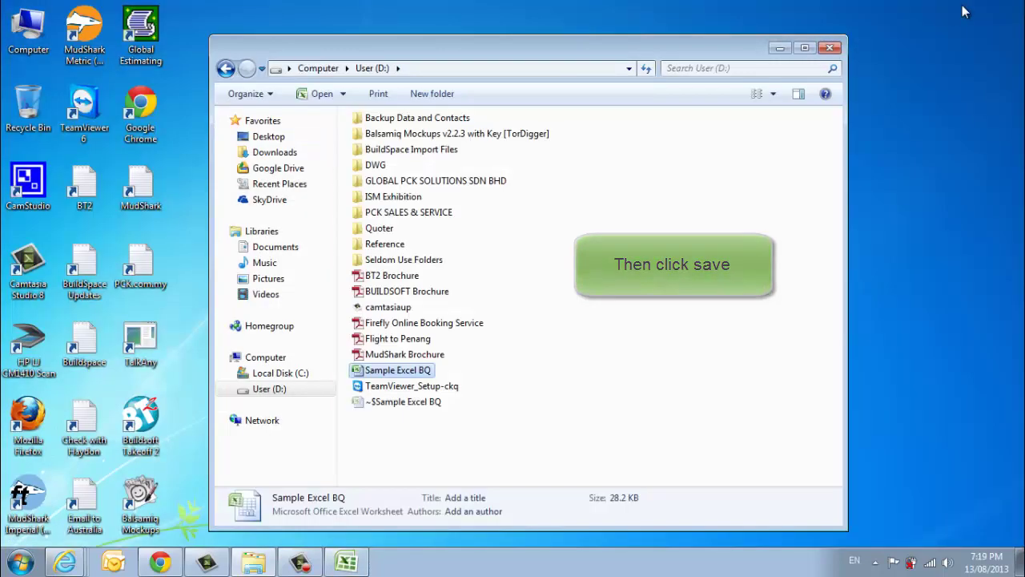
{"action": "key", "text": "super+d"}
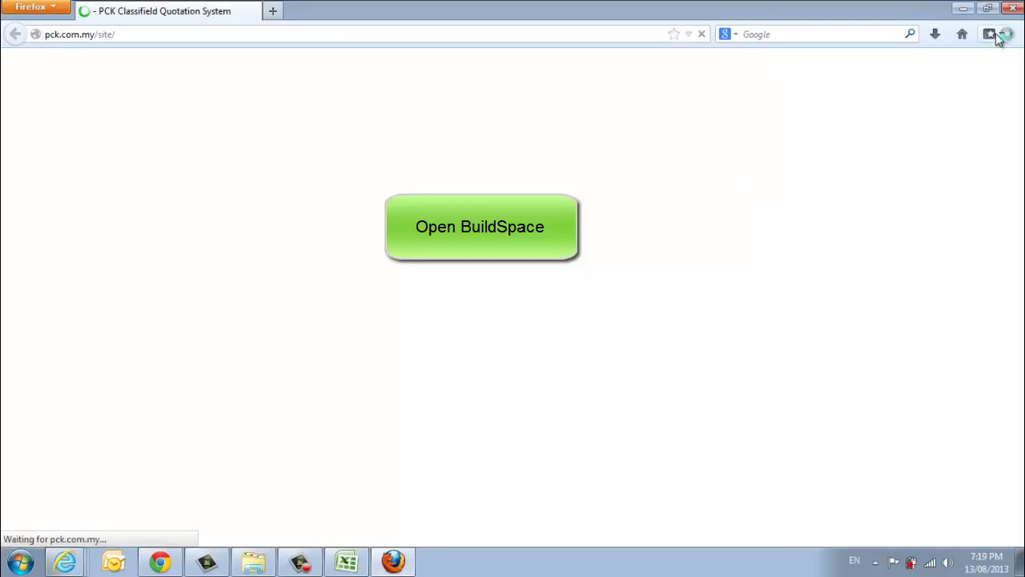
- Load the BuildSpace Dev Server sign-in page from the Firefox bookmarks
{"action": "left_click", "coordinate": [997, 35]}
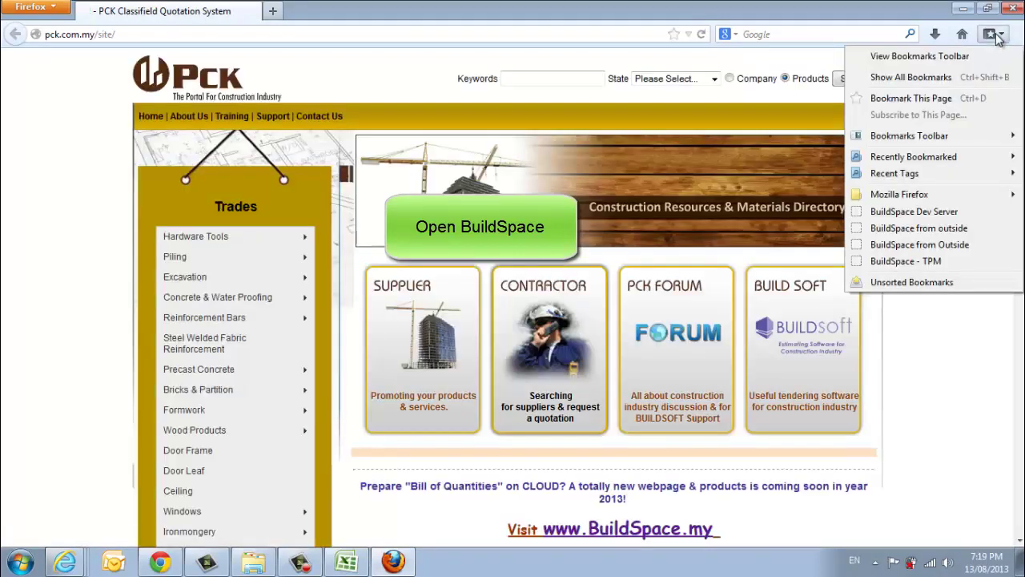
{"action": "left_click", "coordinate": [906, 212]}
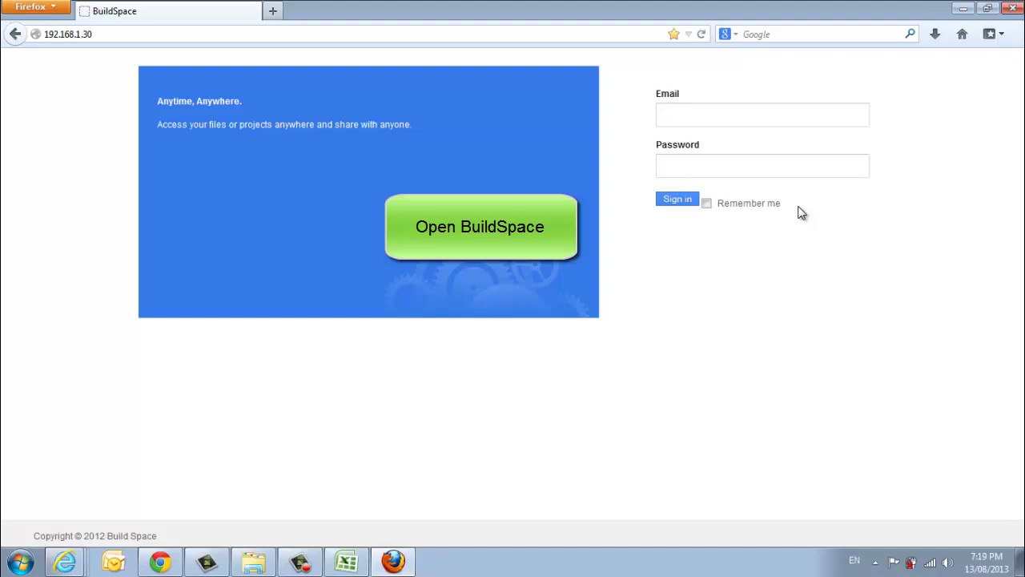
- Sign in with the saved e-mail and password, then open Project Builder's 37-project listing
{"action": "type", "text": "chew"}
{"action": "key", "text": "Down"}
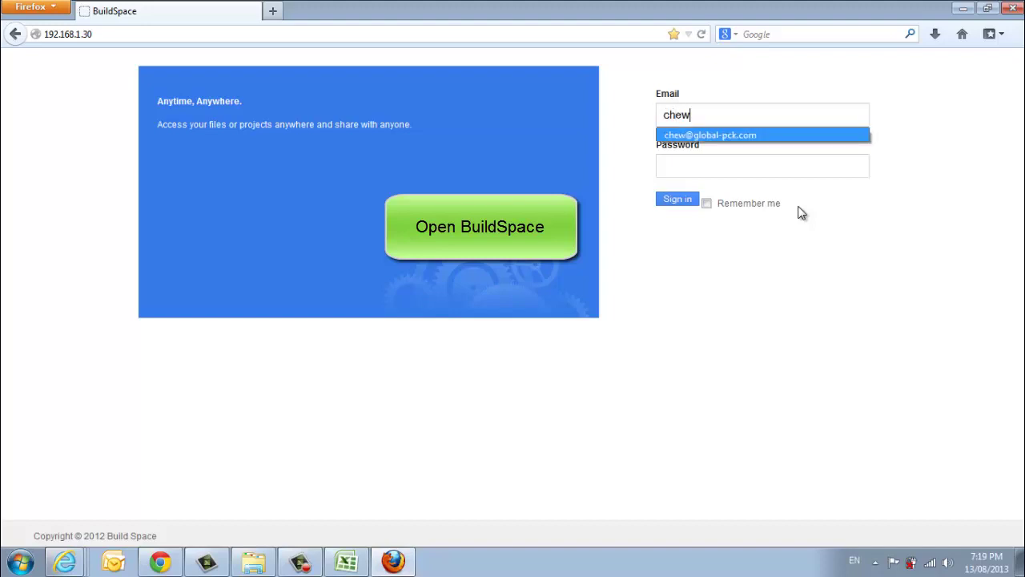
{"action": "key", "text": "Return"}
{"action": "key", "text": "Return"}
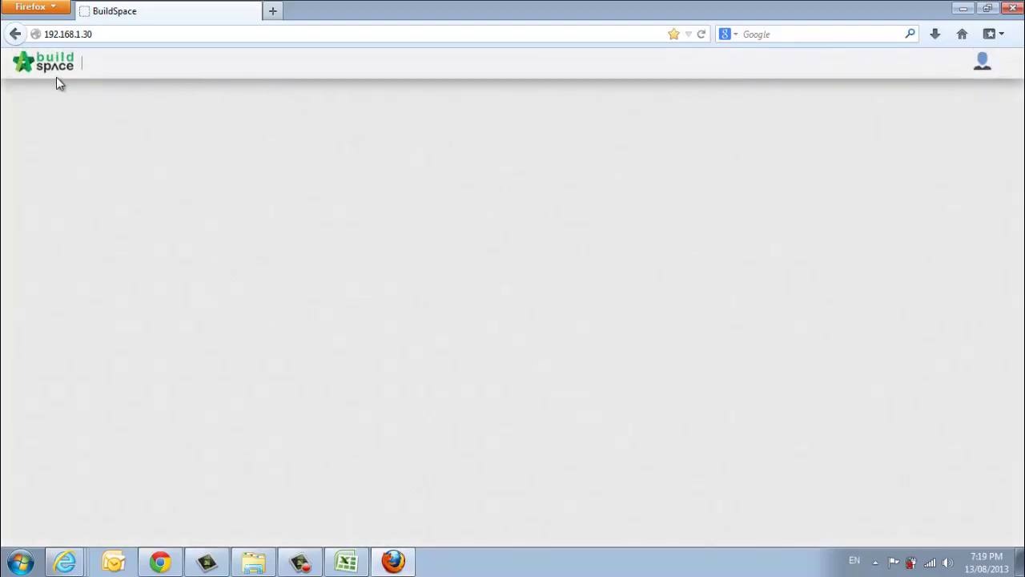
{"action": "left_click", "coordinate": [51, 73]}
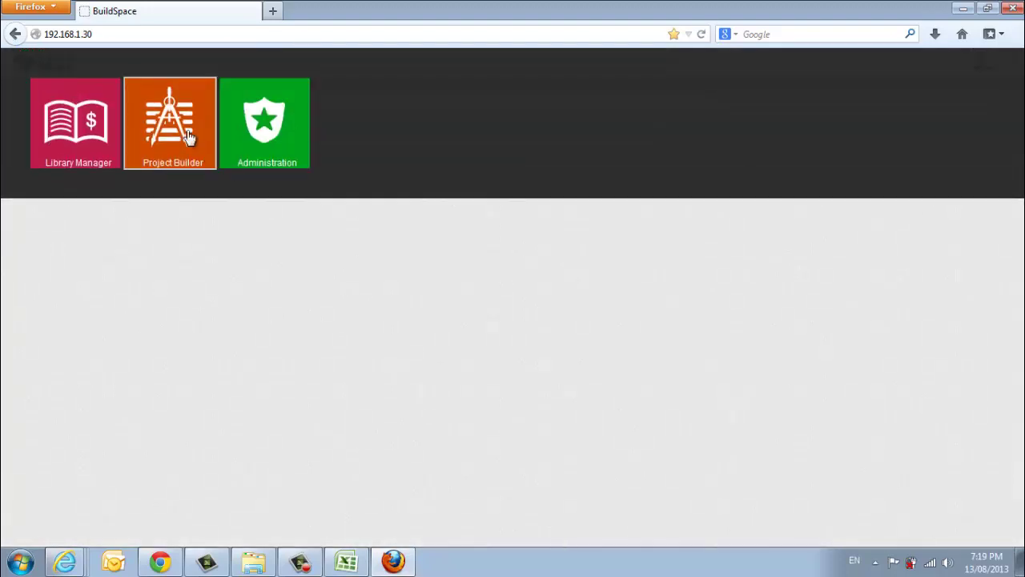
{"action": "left_click", "coordinate": [189, 138]}
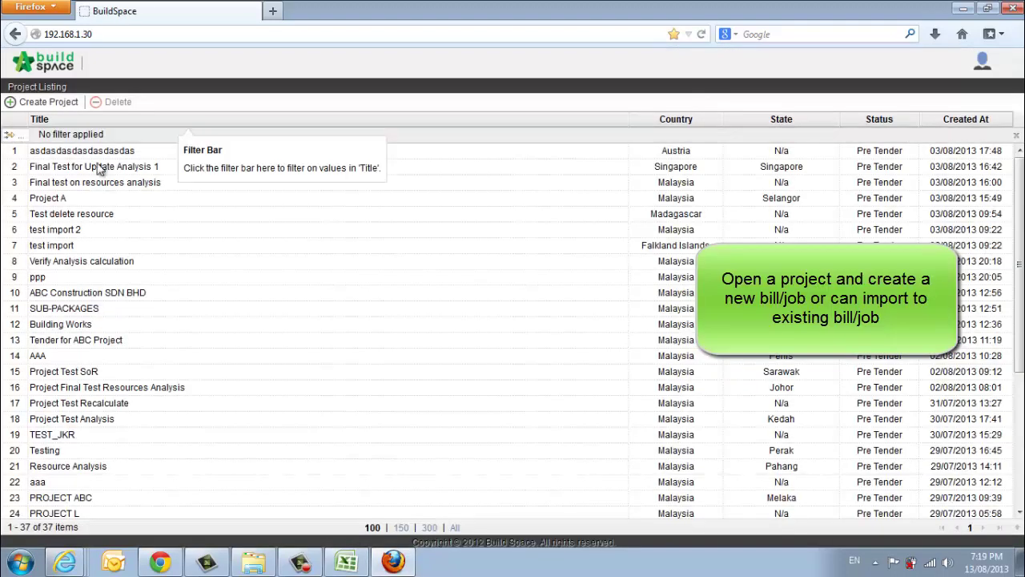
- Open Project A, add a bill named Bill 2 beneath Bill A, and select it
{"action": "left_click", "coordinate": [92, 167]}
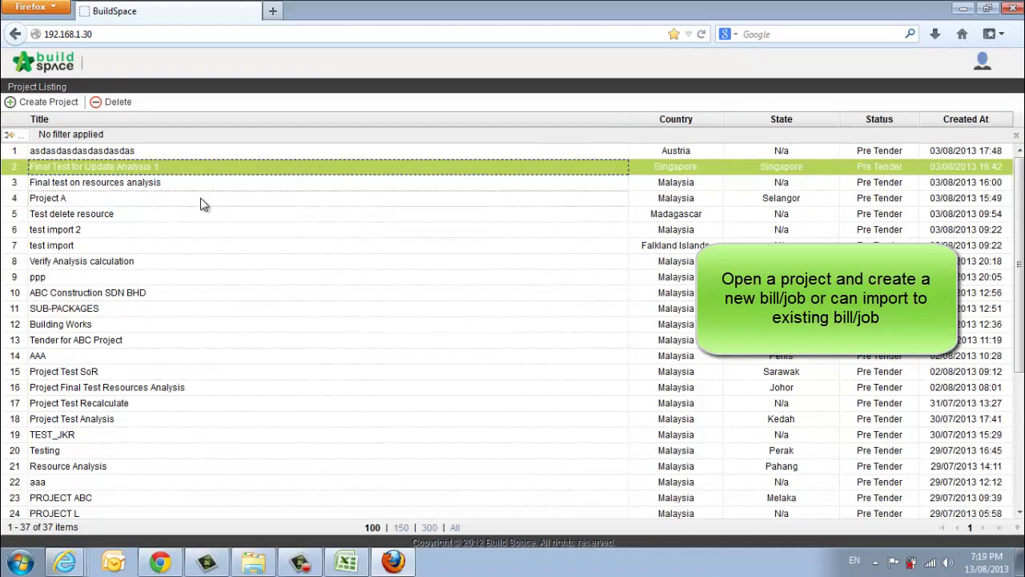
{"action": "left_click", "coordinate": [58, 201]}
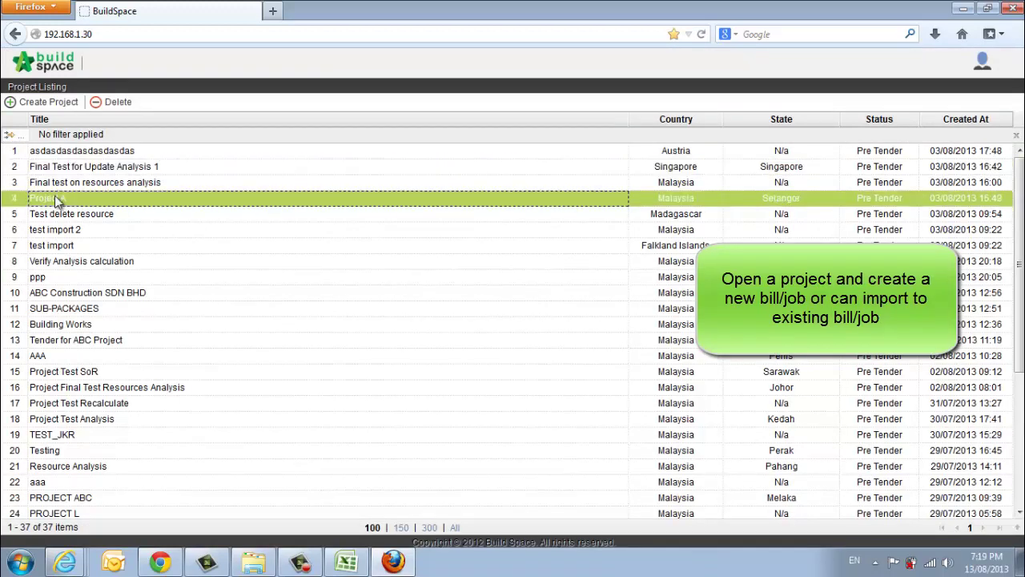
{"action": "double_click", "coordinate": [99, 207]}
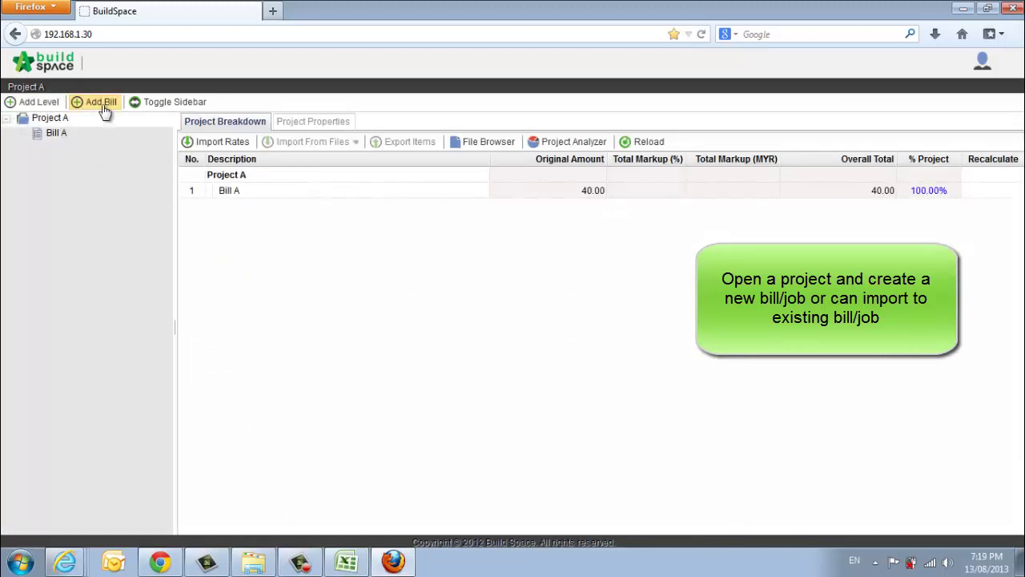
{"action": "left_click", "coordinate": [103, 104]}
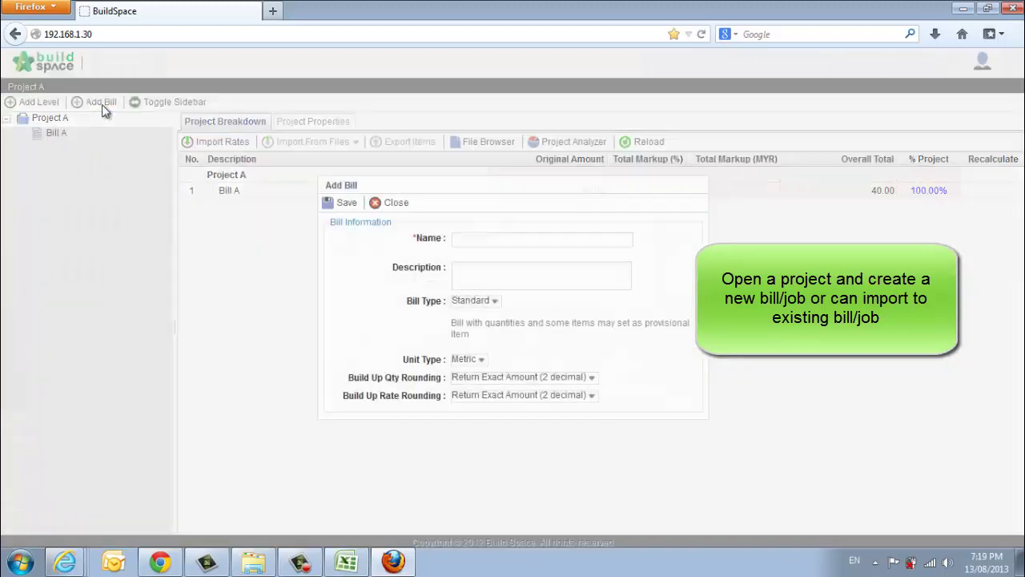
{"action": "left_click", "coordinate": [491, 241]}
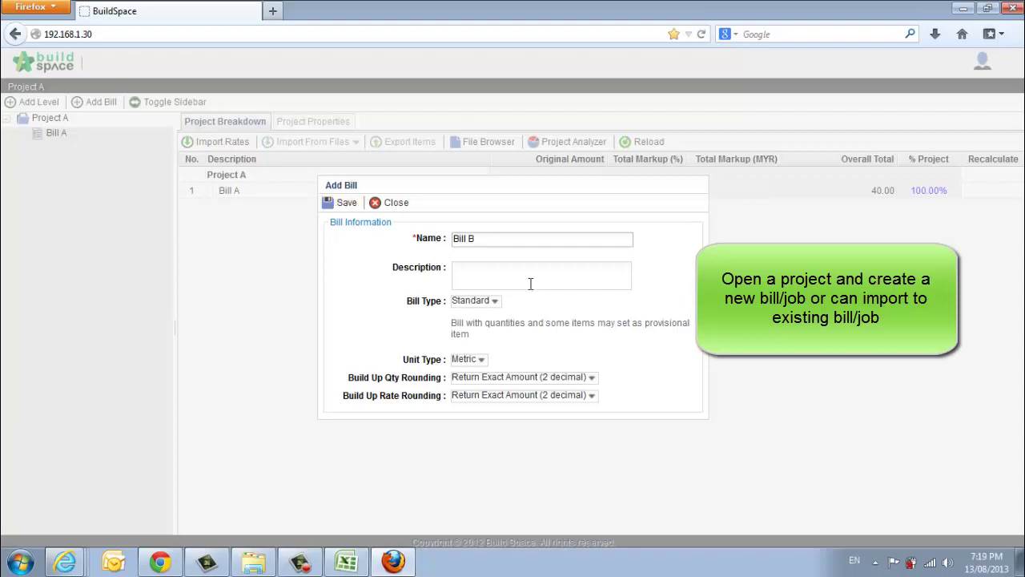
{"action": "left_click", "coordinate": [344, 203]}
{"action": "left_click", "coordinate": [272, 210]}
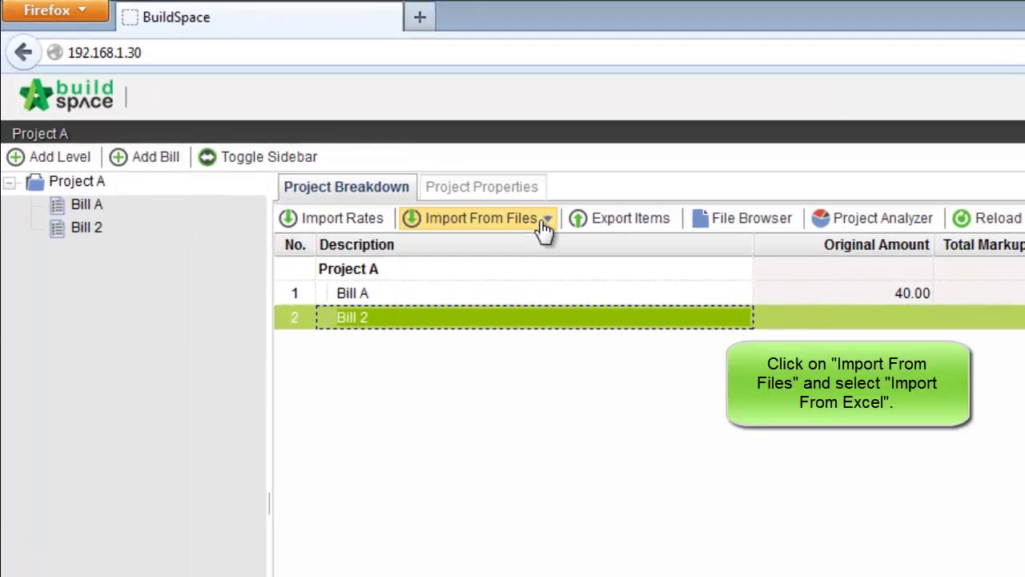
- Upload Sample Excel BQ from User (D:) via Import From Excel and map Description to column C
{"action": "left_click", "coordinate": [544, 228]}
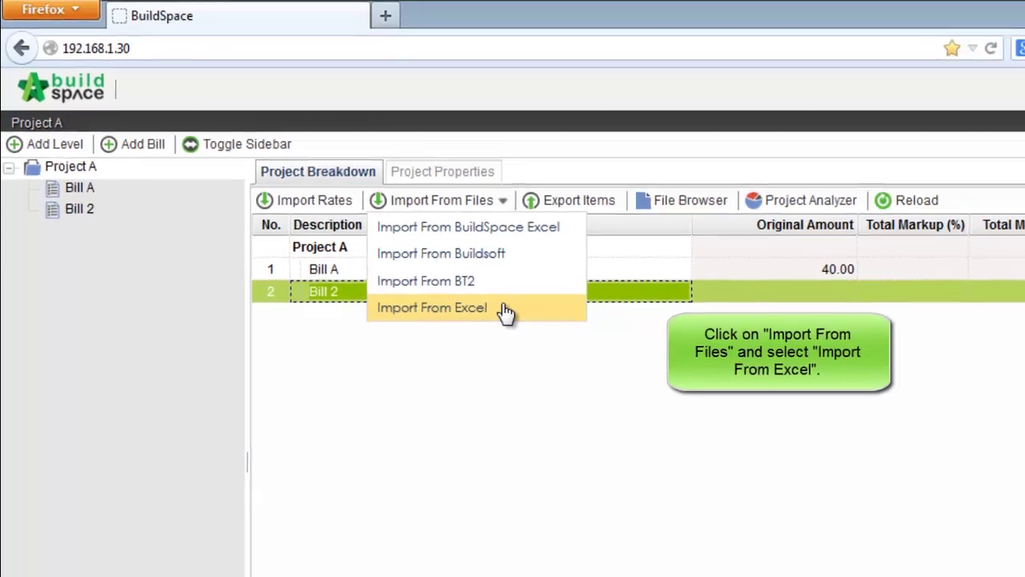
{"action": "left_click", "coordinate": [548, 337]}
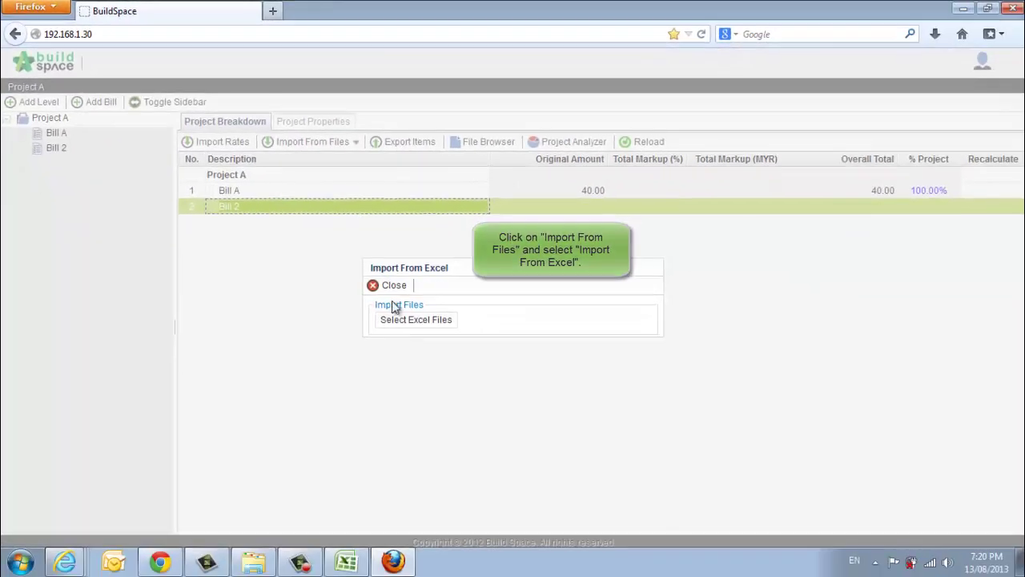
{"action": "left_click", "coordinate": [408, 320]}
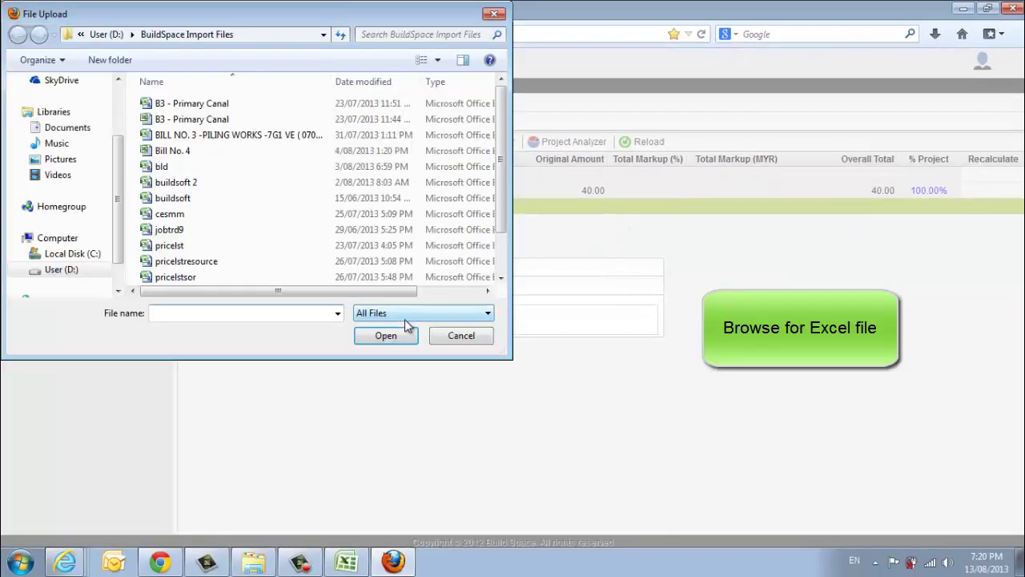
{"action": "left_click", "coordinate": [70, 270]}
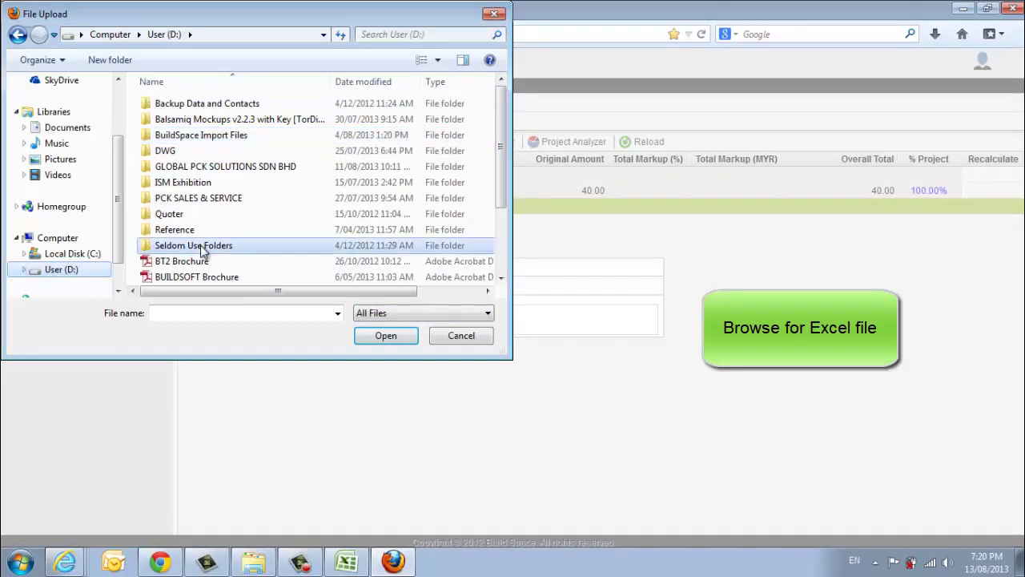
{"action": "scroll", "coordinate": [205, 246], "scroll_direction": "down", "scroll_amount": 2}
{"action": "left_click", "coordinate": [198, 264]}
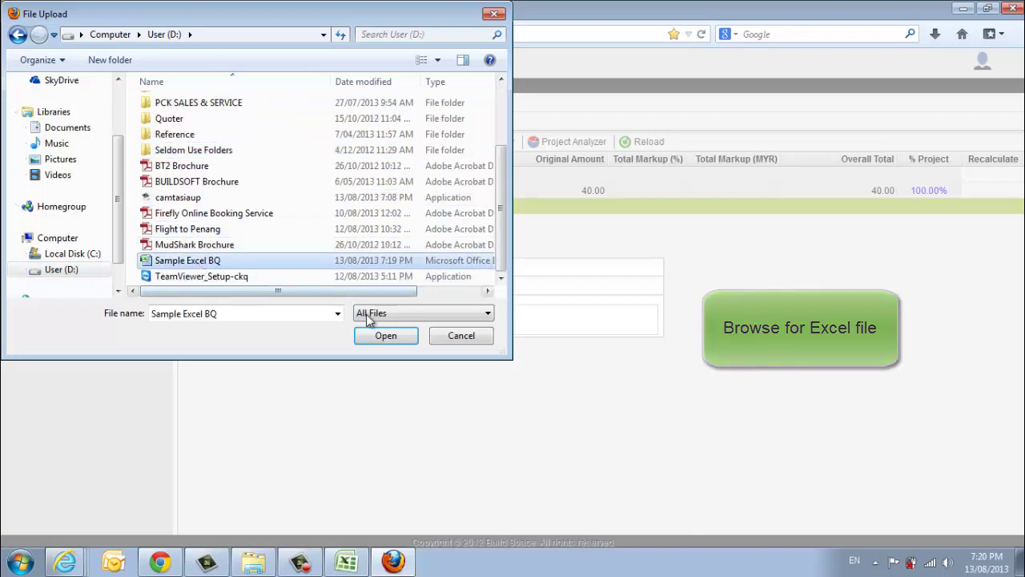
{"action": "left_click", "coordinate": [380, 334]}
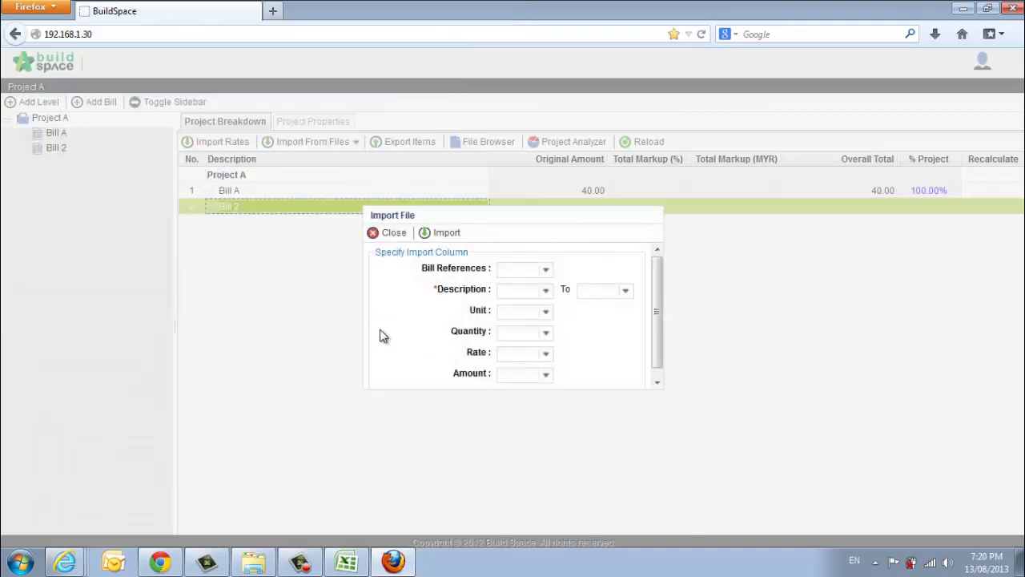
{"action": "left_click", "coordinate": [546, 293]}
{"action": "left_click", "coordinate": [524, 337]}
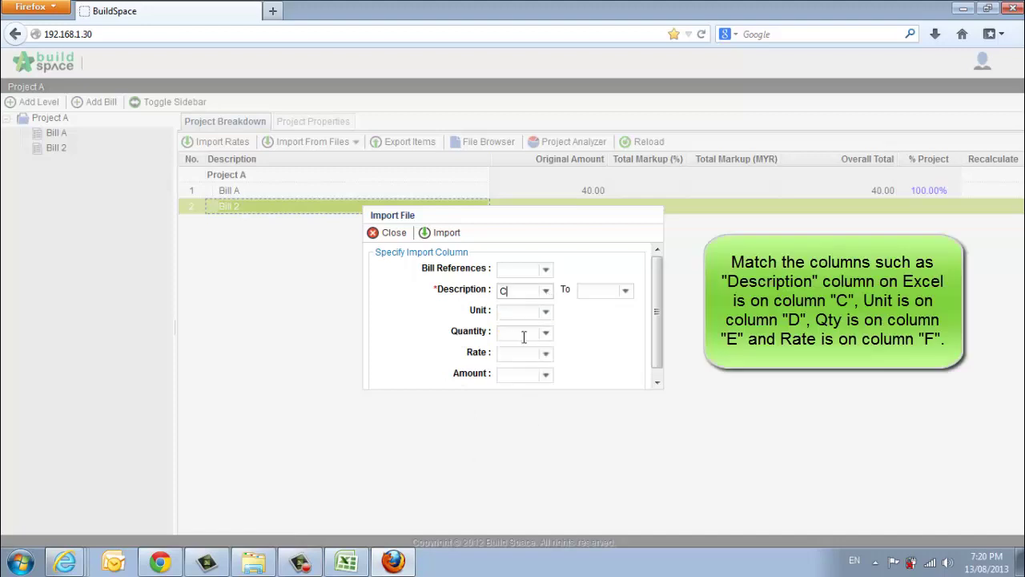
{"action": "left_click", "coordinate": [353, 561]}
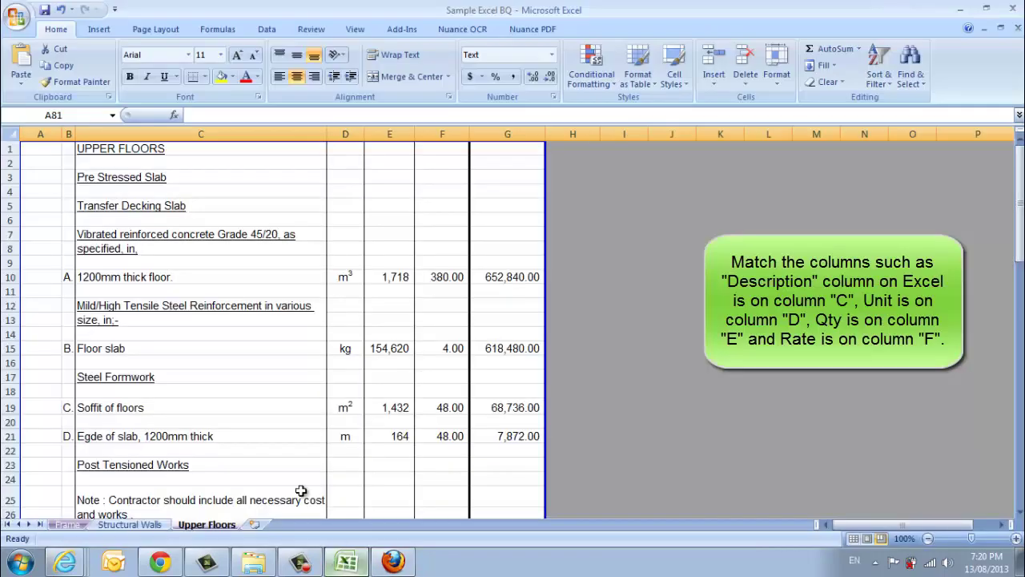
{"action": "left_click", "coordinate": [152, 132]}
{"action": "left_click", "coordinate": [351, 132]}
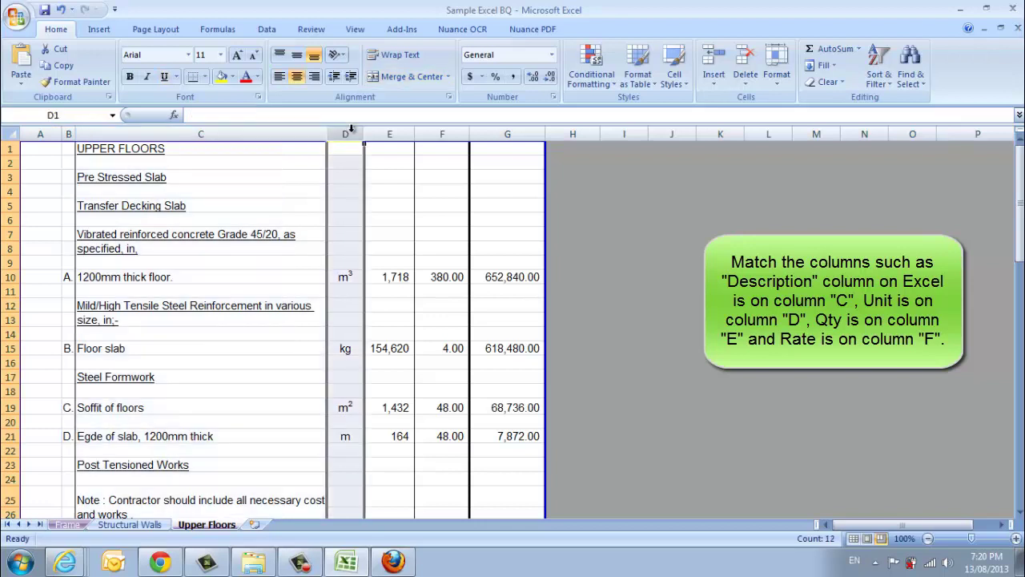
{"action": "left_click", "coordinate": [392, 132]}
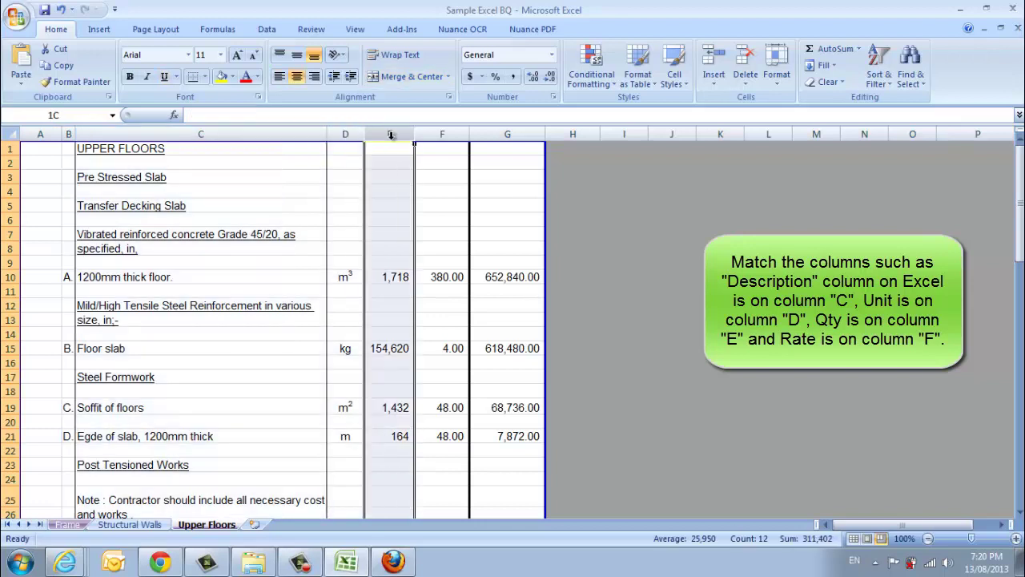
{"action": "left_click", "coordinate": [439, 132]}
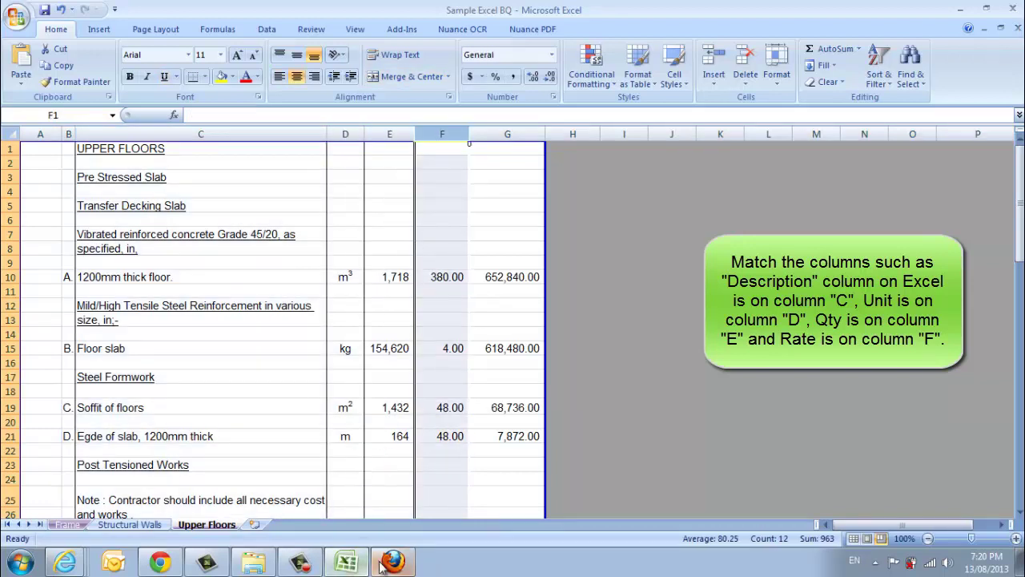
{"action": "left_click", "coordinate": [405, 566]}
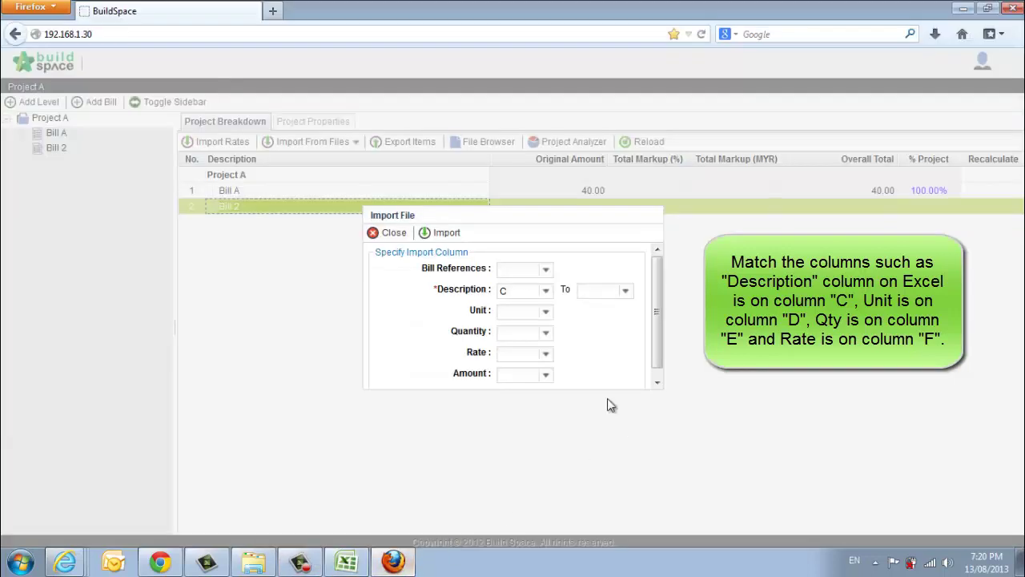
- Map description ending at column C, unit to D, quantity to E and rate to F, then import the file
{"action": "left_click", "coordinate": [629, 294]}
{"action": "left_click", "coordinate": [590, 339]}
{"action": "left_click", "coordinate": [545, 311]}
{"action": "left_click", "coordinate": [519, 368]}
{"action": "left_click", "coordinate": [546, 342]}
{"action": "left_click", "coordinate": [524, 410]}
{"action": "left_click", "coordinate": [545, 354]}
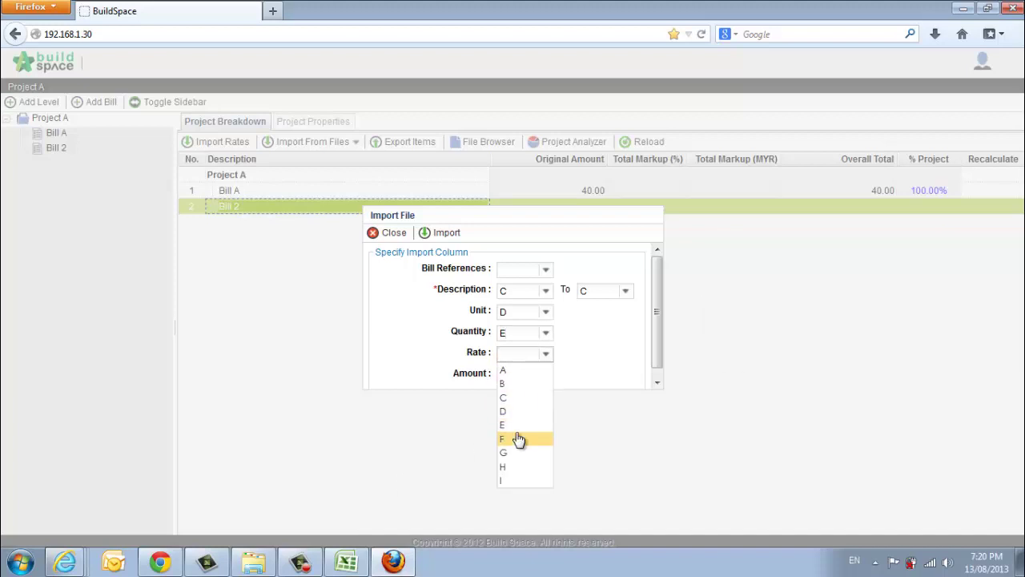
{"action": "left_click", "coordinate": [519, 438]}
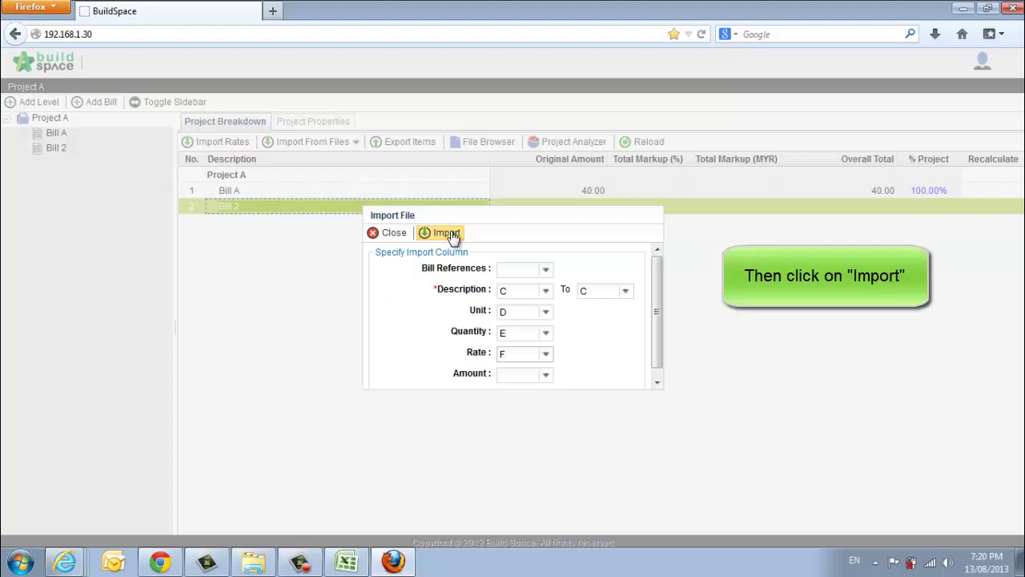
{"action": "left_click", "coordinate": [445, 233]}
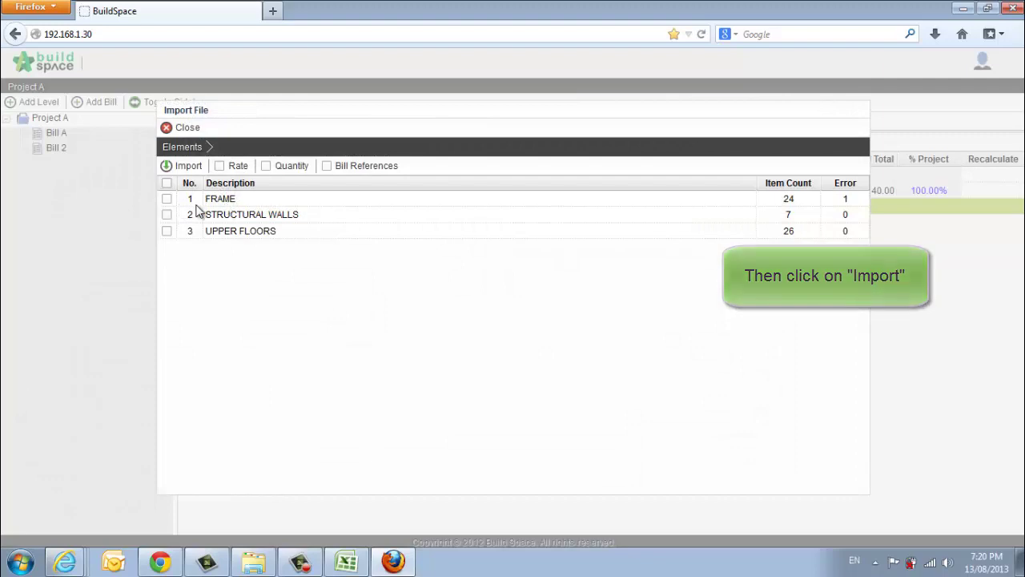
- Preview the FRAME element's items with page size set to All, showing all 24
{"action": "left_click", "coordinate": [249, 203]}
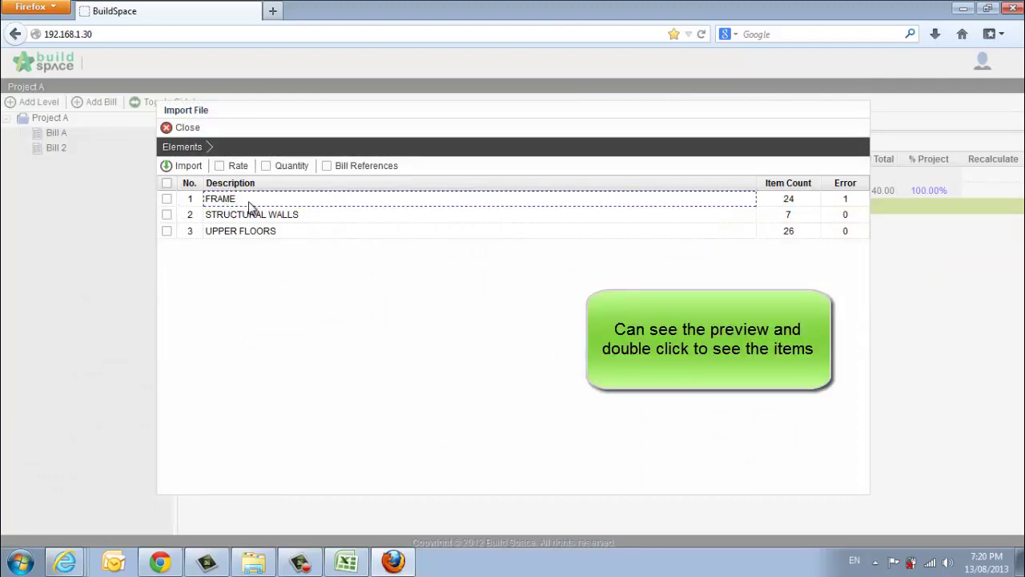
{"action": "double_click", "coordinate": [249, 206]}
{"action": "scroll", "coordinate": [645, 276], "scroll_direction": "down", "scroll_amount": 1}
{"action": "scroll", "coordinate": [560, 368], "scroll_direction": "up", "scroll_amount": 1}
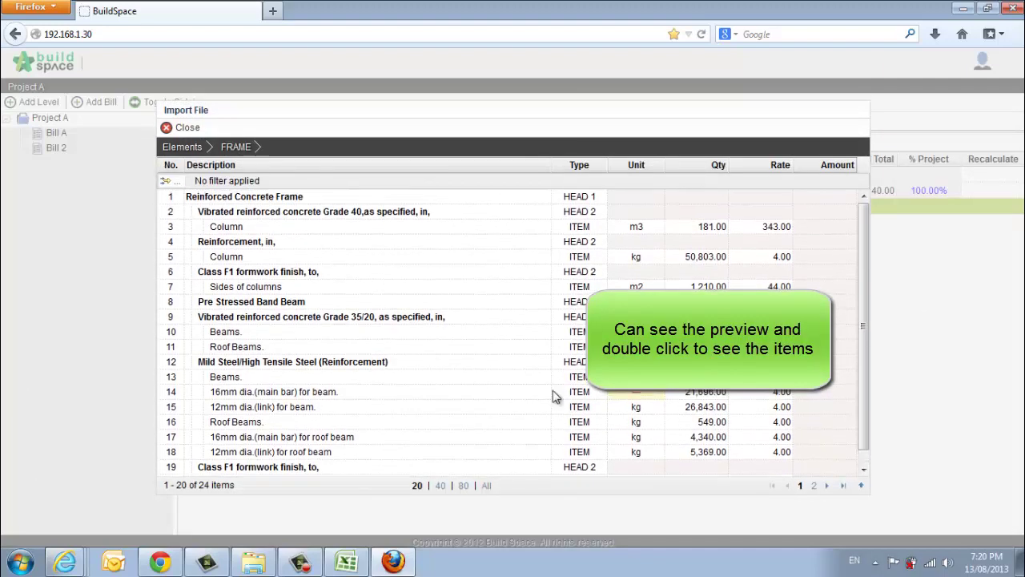
{"action": "left_click", "coordinate": [485, 487]}
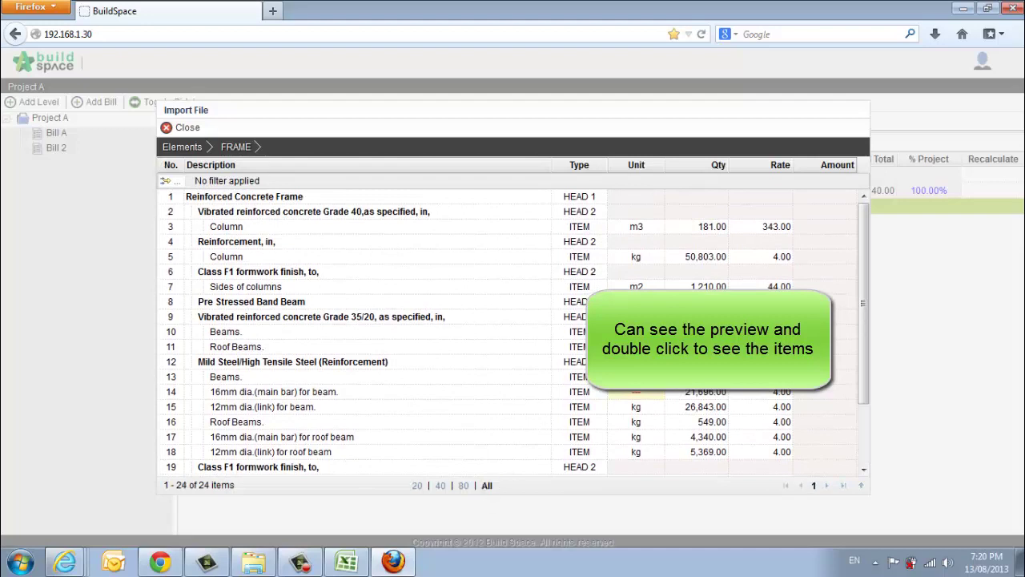
{"action": "scroll", "coordinate": [513, 333], "scroll_direction": "down", "scroll_amount": 3}
{"action": "scroll", "coordinate": [513, 333], "scroll_direction": "up", "scroll_amount": 2}
{"action": "scroll", "coordinate": [513, 333], "scroll_direction": "down", "scroll_amount": 2}
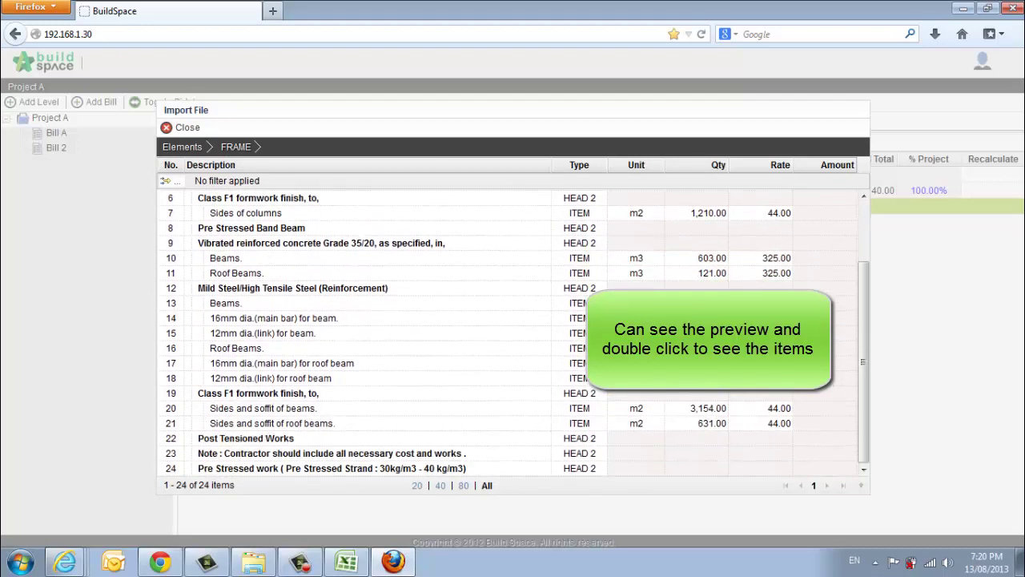
{"action": "scroll", "coordinate": [512, 332], "scroll_direction": "up", "scroll_amount": 3}
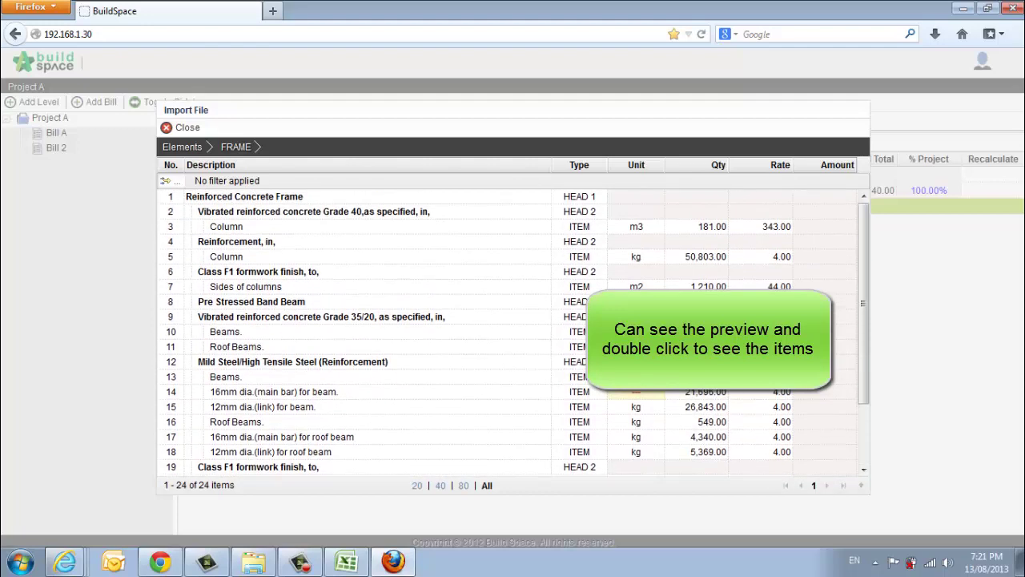
- Select FRAME, STRUCTURAL WALLS and UPPER FLOORS with rates and quantities, and import them into Bill 2
{"action": "left_click", "coordinate": [182, 148]}
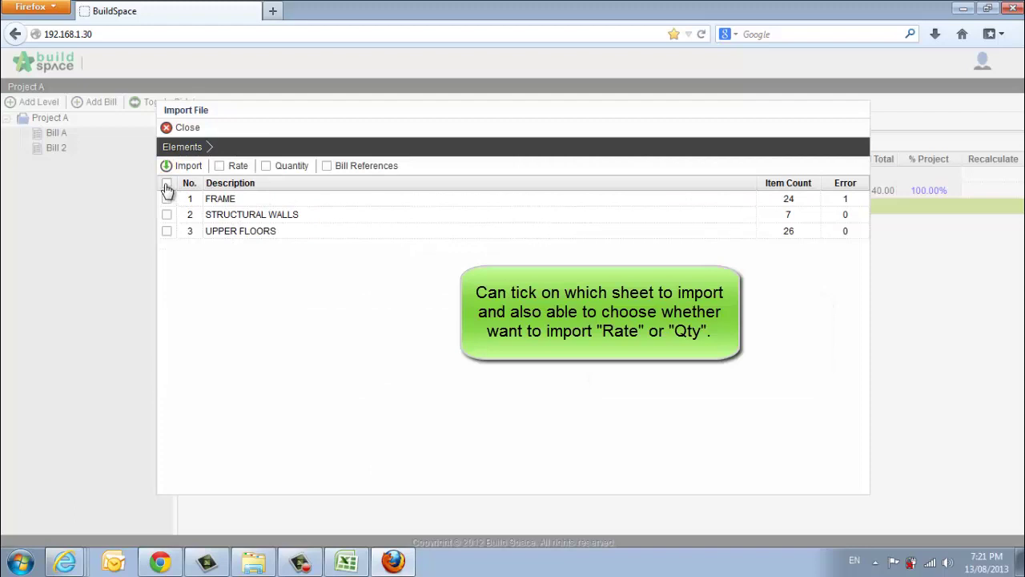
{"action": "left_click", "coordinate": [166, 183]}
{"action": "left_click", "coordinate": [220, 168]}
{"action": "left_click", "coordinate": [267, 166]}
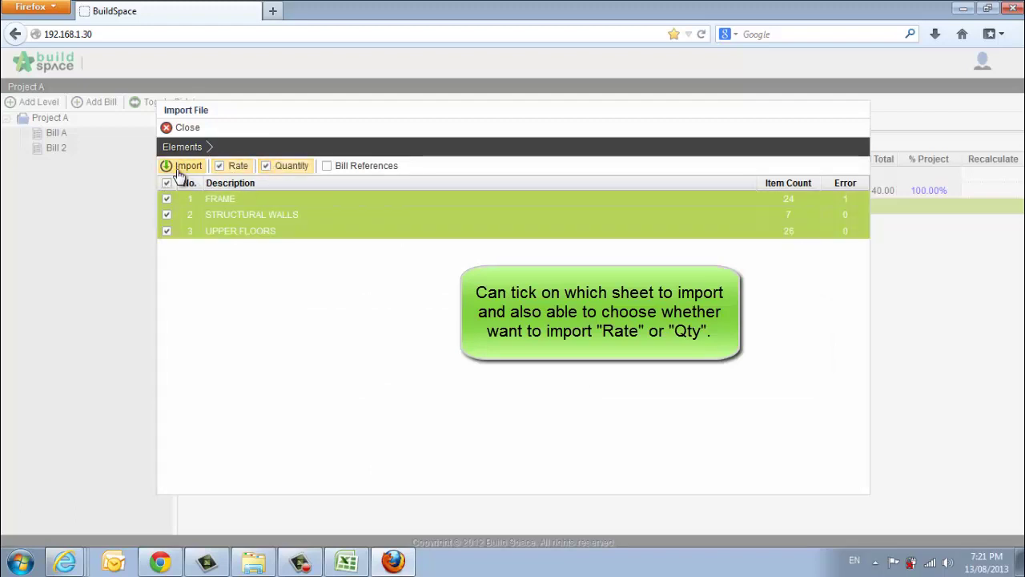
{"action": "left_click", "coordinate": [181, 170]}
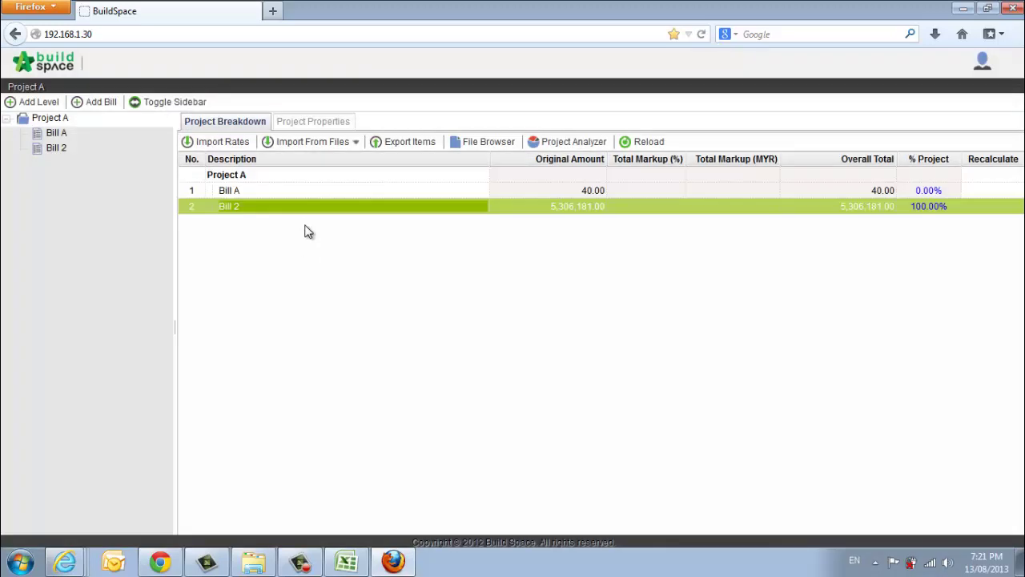
- Open Bill 2 and check the imported FRAME element's items
{"action": "double_click", "coordinate": [341, 208]}
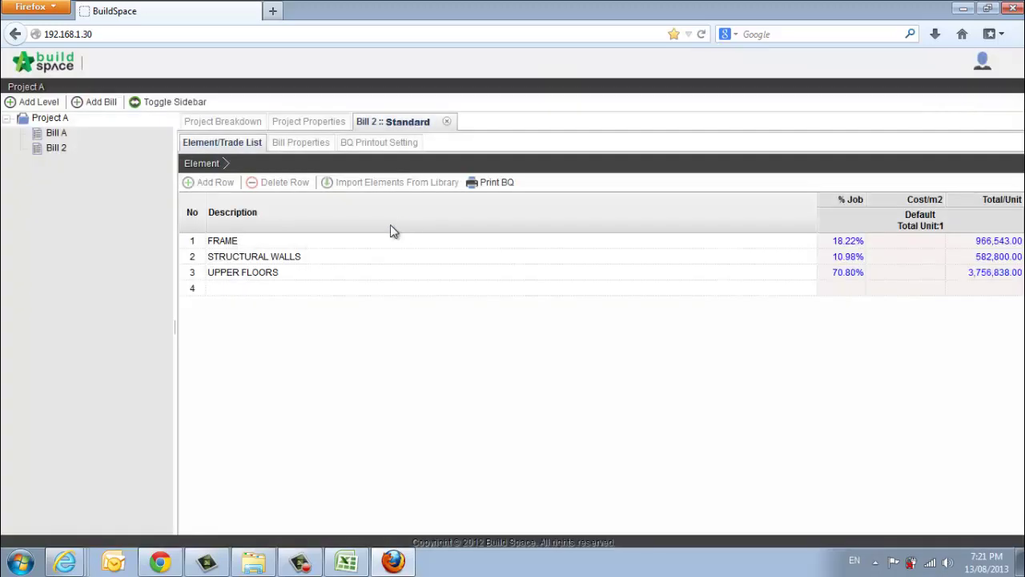
{"action": "double_click", "coordinate": [309, 241]}
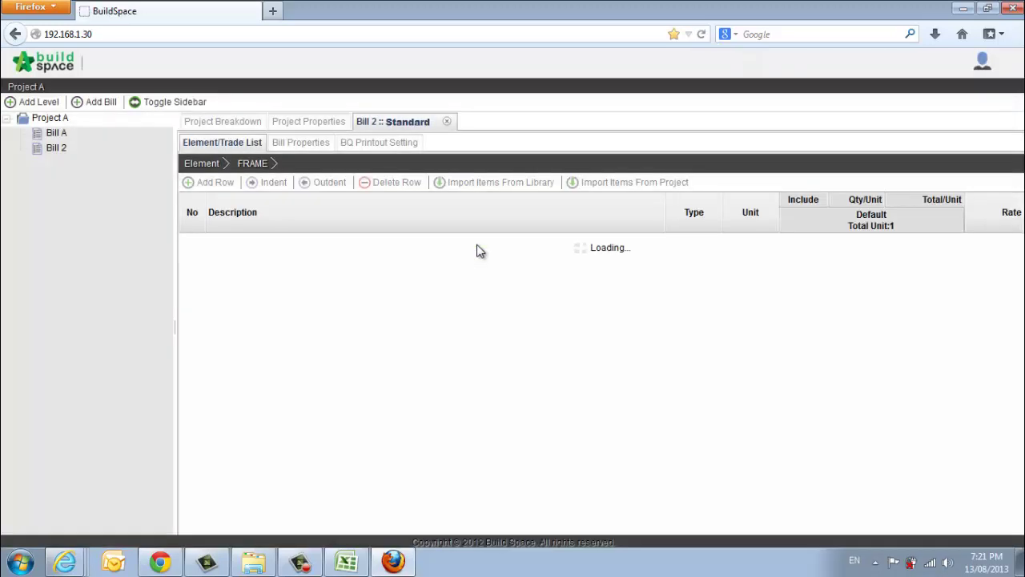
{"action": "scroll", "coordinate": [478, 251], "scroll_direction": "down", "scroll_amount": 1}
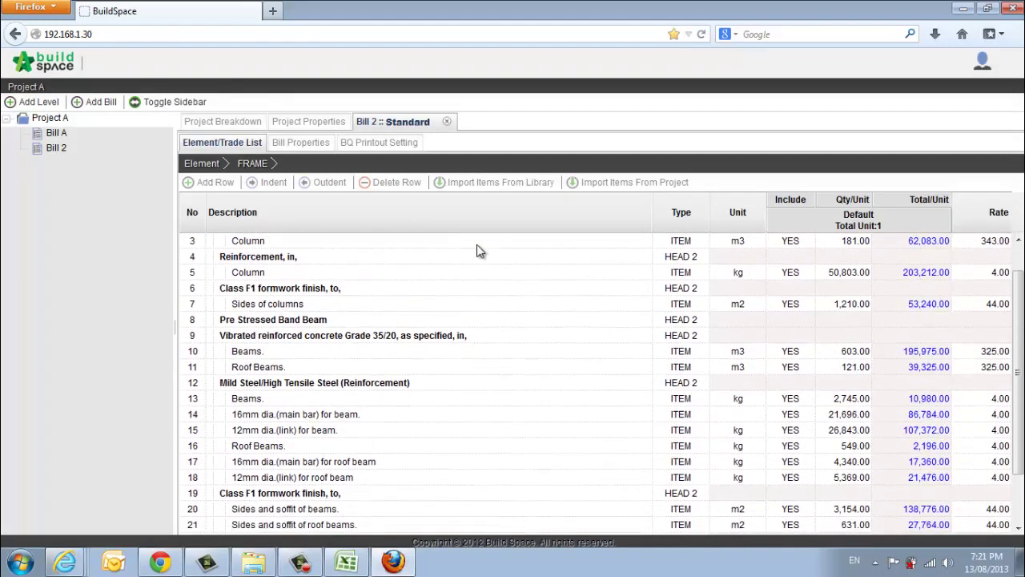
{"action": "left_click", "coordinate": [204, 165]}
- Check the STRUCTURAL WALLS items, then bring up Print BQ for Bill 2
{"action": "left_click", "coordinate": [337, 261]}
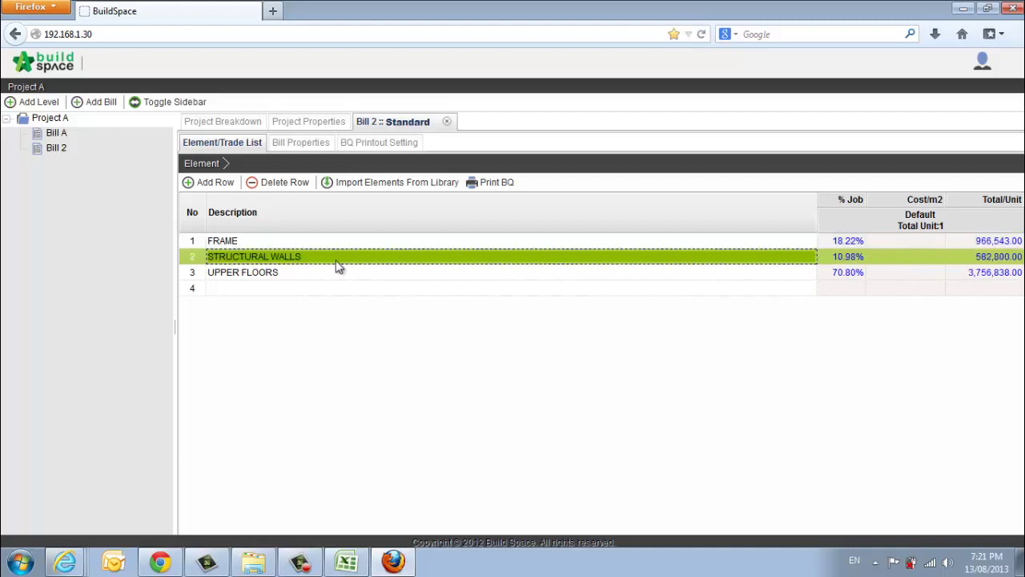
{"action": "double_click", "coordinate": [338, 265]}
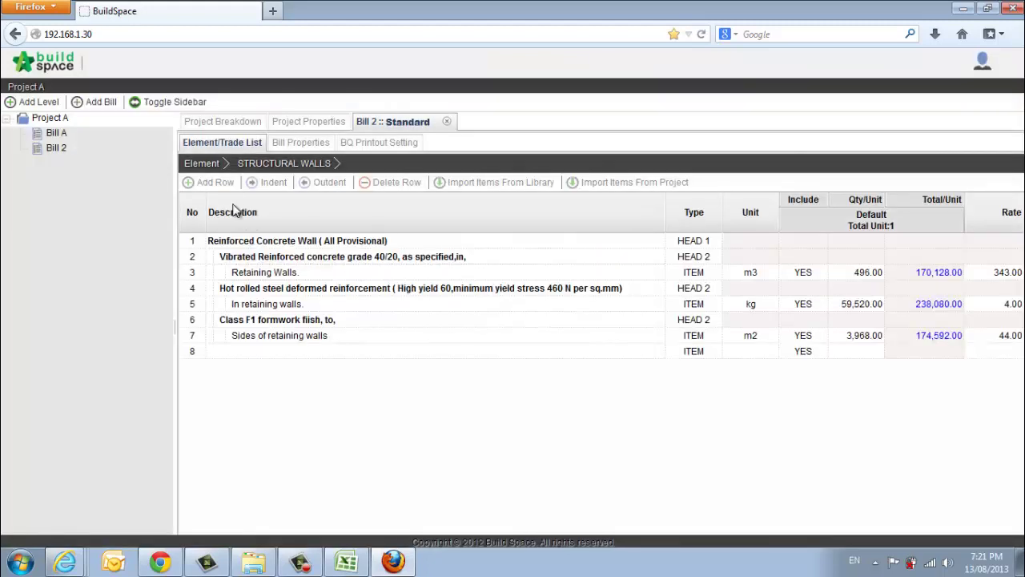
{"action": "left_click", "coordinate": [210, 166]}
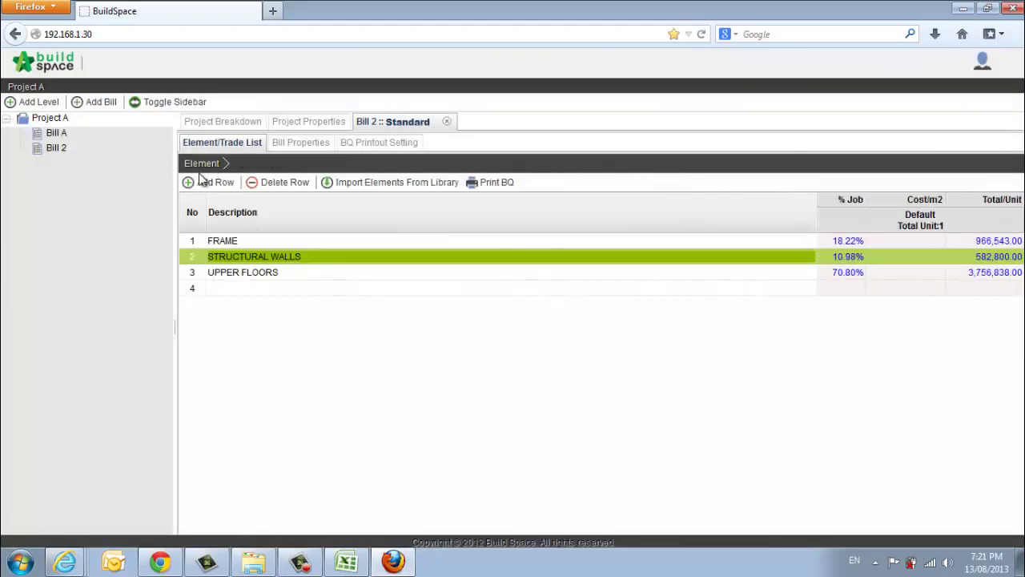
{"action": "left_click", "coordinate": [492, 186]}
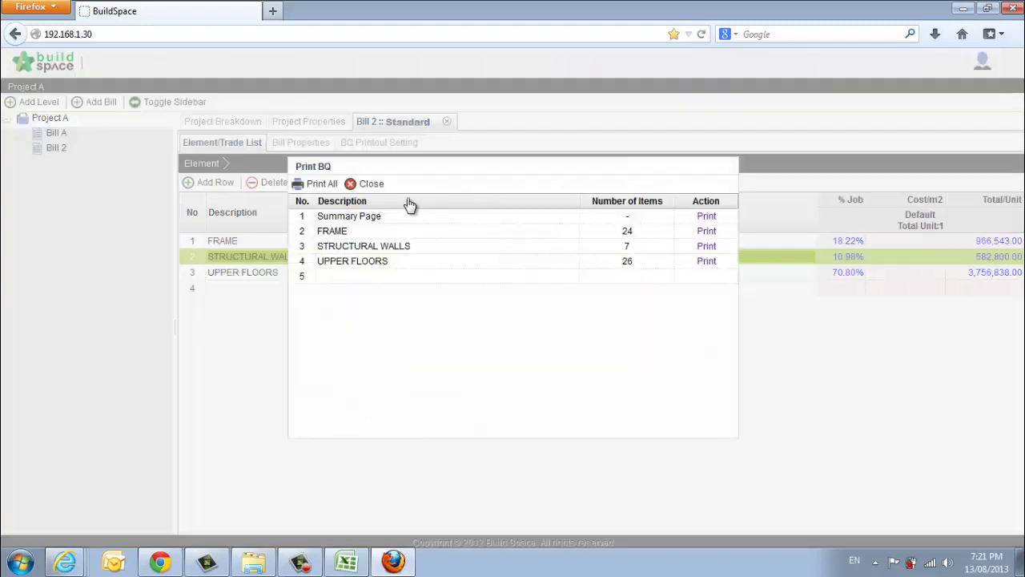
- Print the entire BQ to PDF and scroll through its 7 pages
{"action": "left_click", "coordinate": [324, 184]}
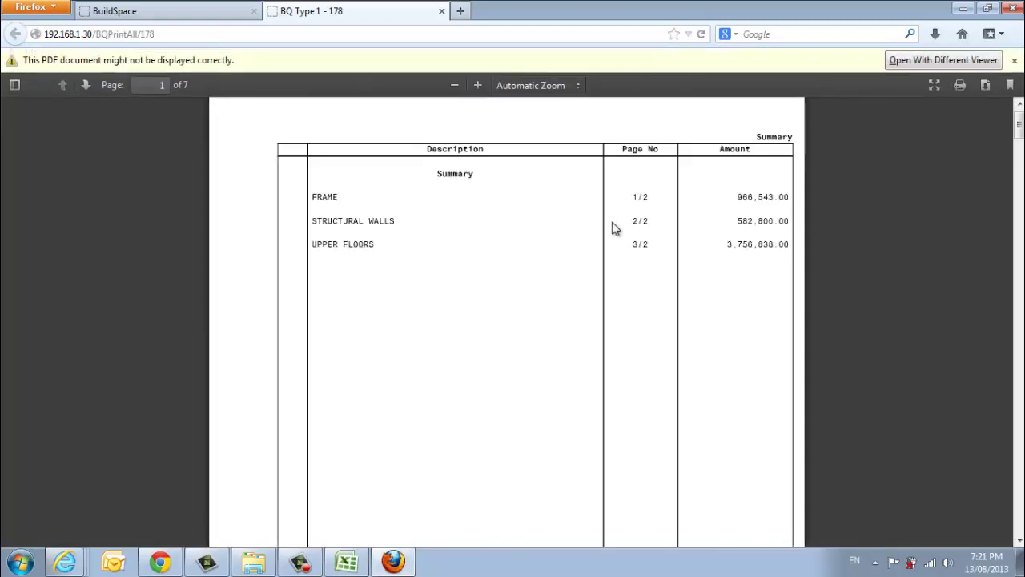
{"action": "scroll", "coordinate": [612, 222], "scroll_direction": "down", "scroll_amount": 1}
{"action": "scroll", "coordinate": [612, 223], "scroll_direction": "down", "scroll_amount": 4}
{"action": "scroll", "coordinate": [612, 222], "scroll_direction": "down", "scroll_amount": 4}
{"action": "scroll", "coordinate": [612, 223], "scroll_direction": "down", "scroll_amount": 3}
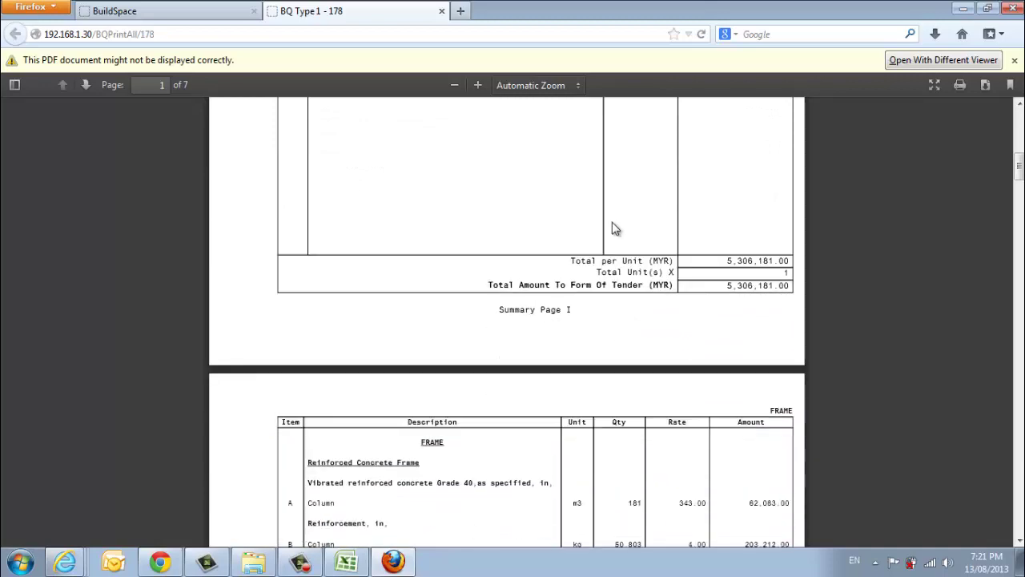
{"action": "scroll", "coordinate": [611, 229], "scroll_direction": "down", "scroll_amount": 3}
{"action": "scroll", "coordinate": [611, 229], "scroll_direction": "down", "scroll_amount": 8}
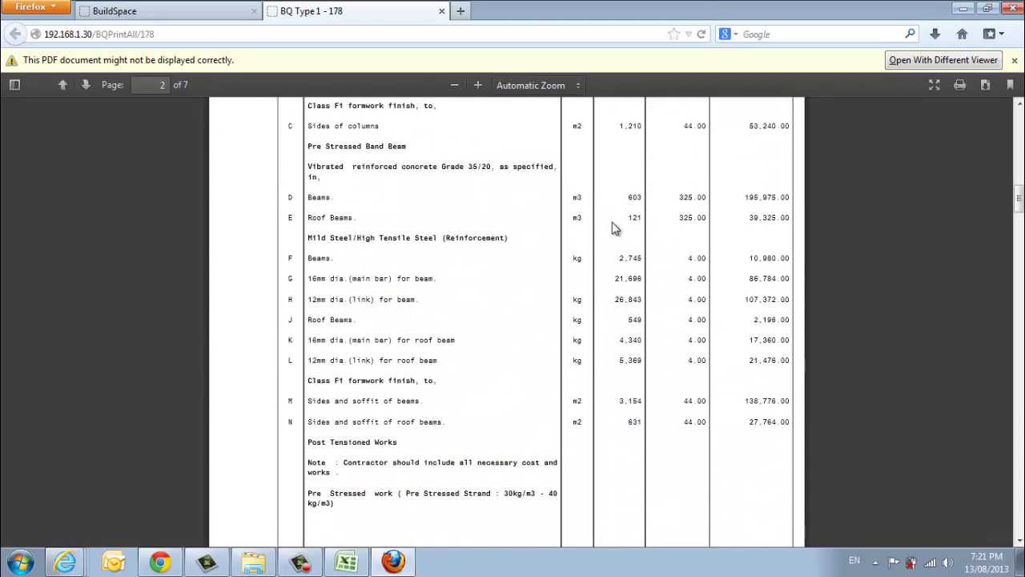
- Look back over the summary and FRAME pages, then close the PDF and Print BQ dialog
{"action": "scroll", "coordinate": [612, 229], "scroll_direction": "up", "scroll_amount": 5}
{"action": "scroll", "coordinate": [612, 229], "scroll_direction": "up", "scroll_amount": 2}
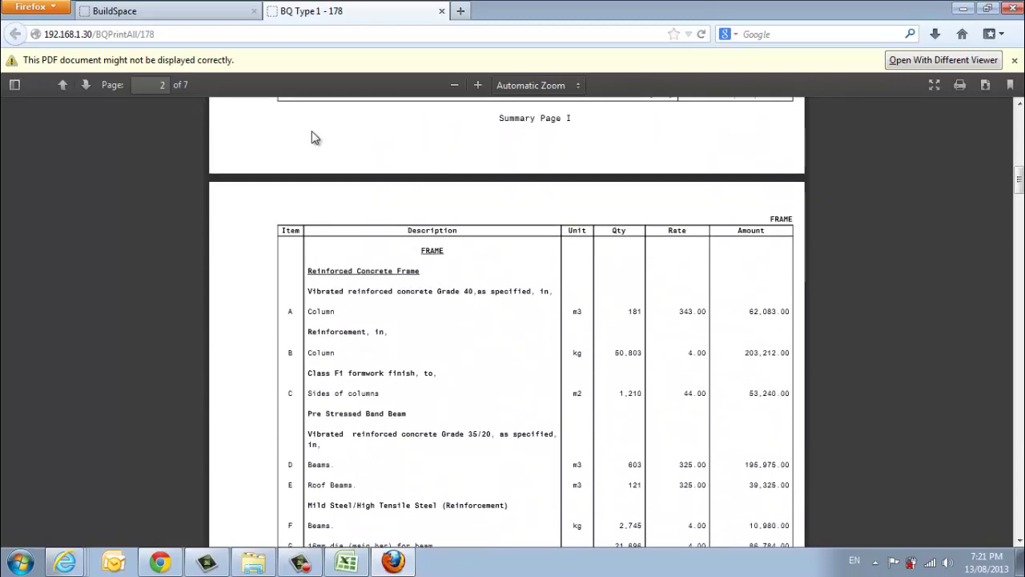
{"action": "left_click", "coordinate": [441, 11]}
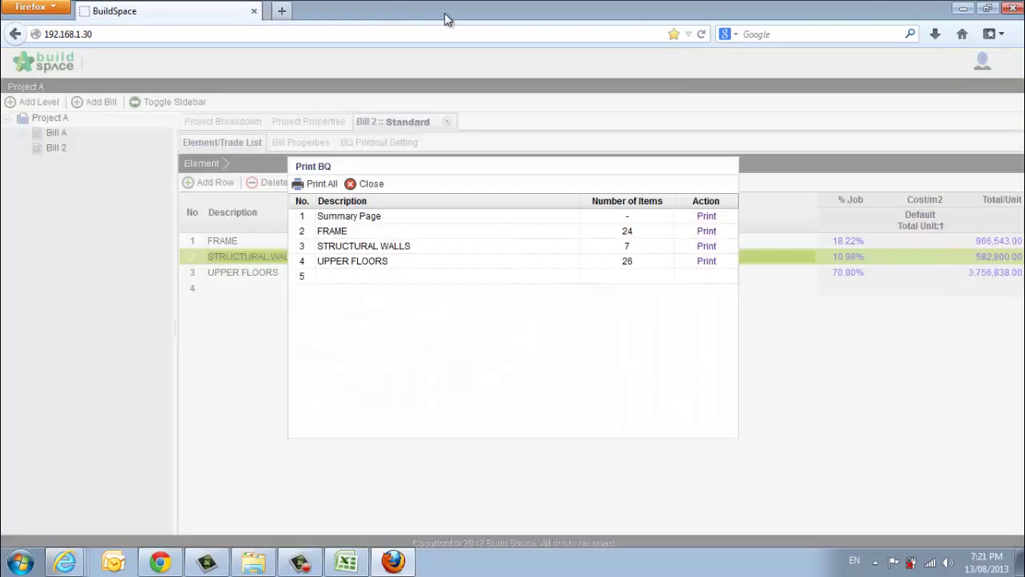
{"action": "left_click", "coordinate": [371, 185]}
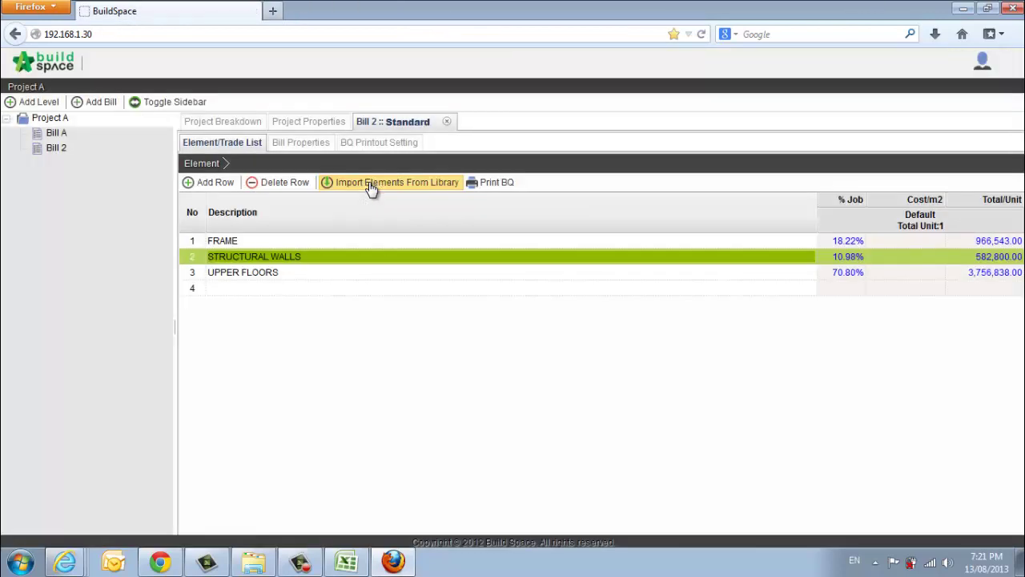